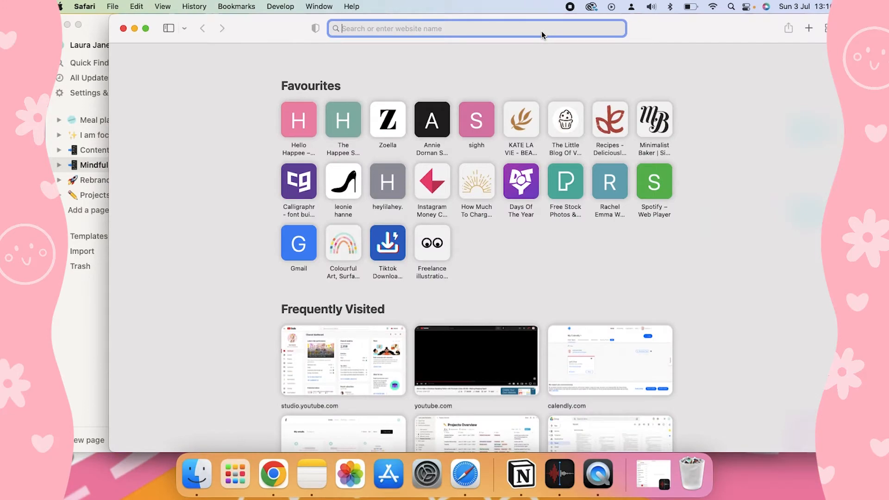
- Open the Notion website in Safari, and minimise the browser to show the Notion app in full screen
{"action": "type", "text": "no"}
{"action": "key", "text": "Return"}
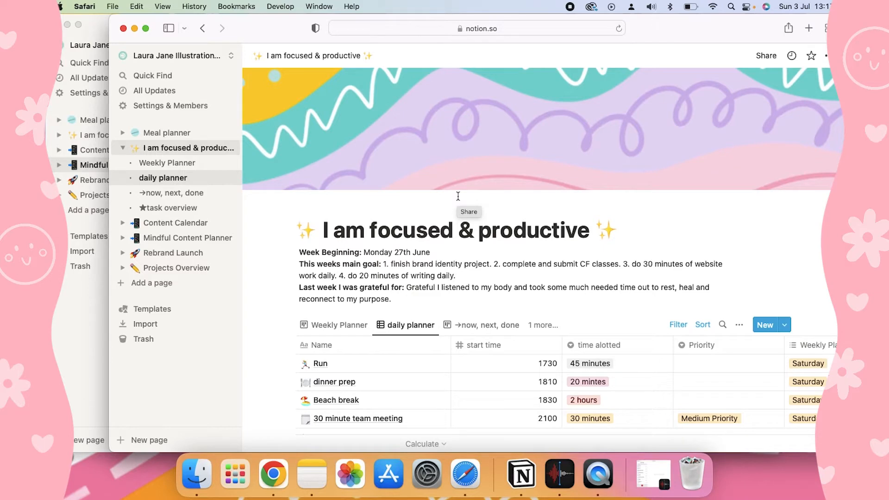
{"action": "left_click", "coordinate": [134, 28]}
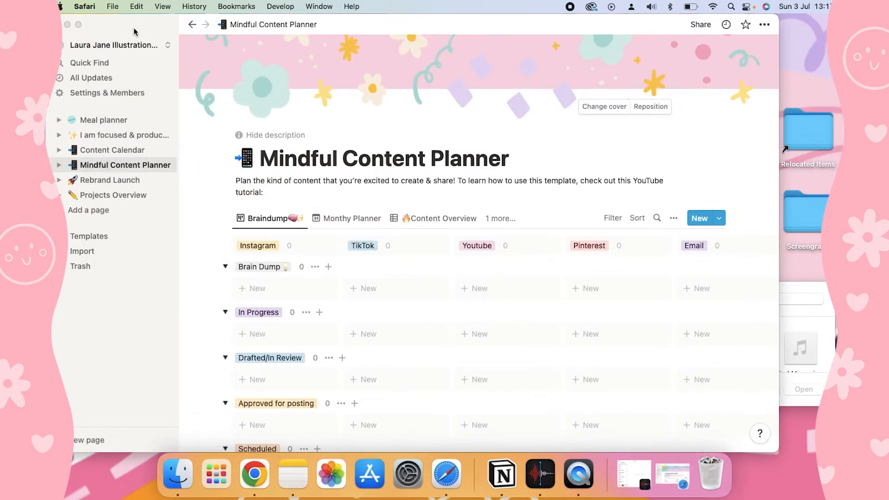
{"action": "left_click", "coordinate": [78, 24]}
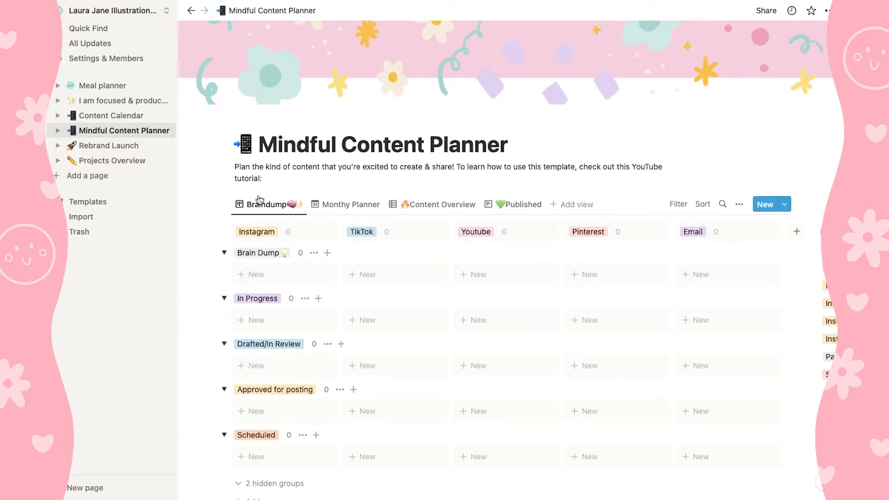
- Look over the Braindump board and the Monthy Planner calendar of the Mindful Content Planner
{"action": "scroll", "coordinate": [263, 207], "scroll_direction": "down", "scroll_amount": 1}
{"action": "scroll", "coordinate": [263, 208], "scroll_direction": "down", "scroll_amount": 2}
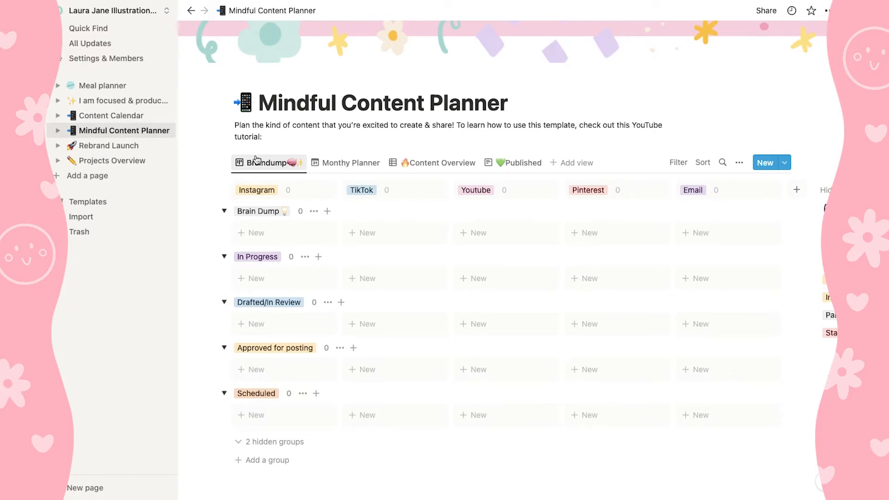
{"action": "left_click", "coordinate": [342, 162]}
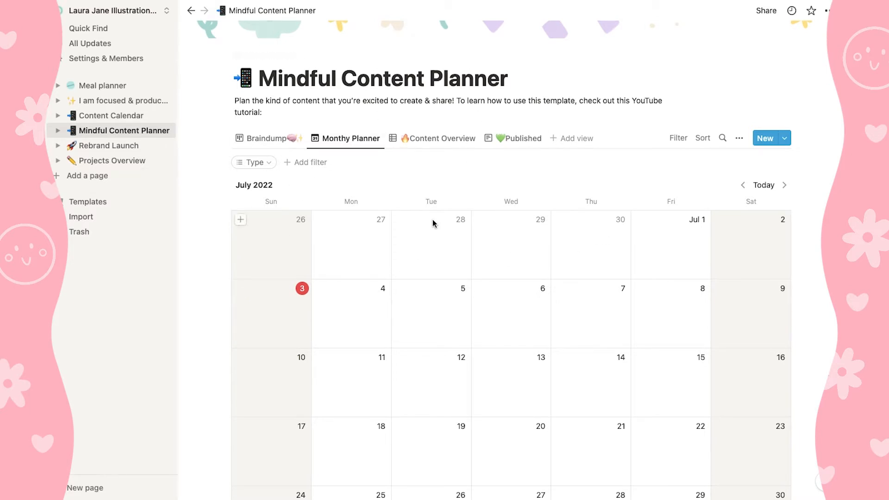
{"action": "scroll", "coordinate": [494, 283], "scroll_direction": "down", "scroll_amount": 7}
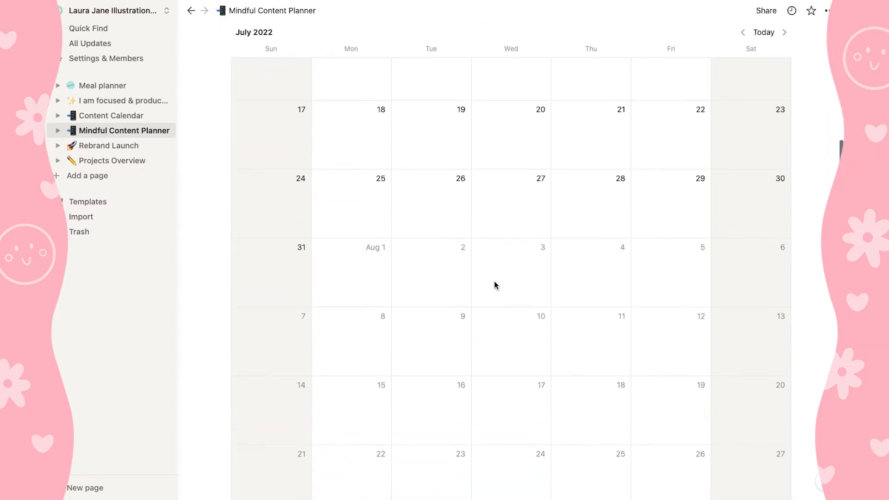
{"action": "scroll", "coordinate": [493, 282], "scroll_direction": "up", "scroll_amount": 8}
{"action": "scroll", "coordinate": [494, 282], "scroll_direction": "down", "scroll_amount": 1}
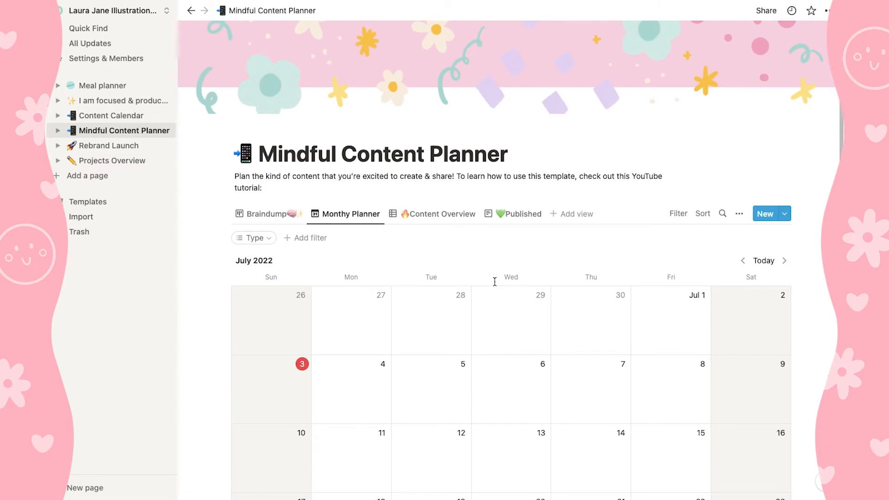
{"action": "scroll", "coordinate": [494, 281], "scroll_direction": "down", "scroll_amount": 2}
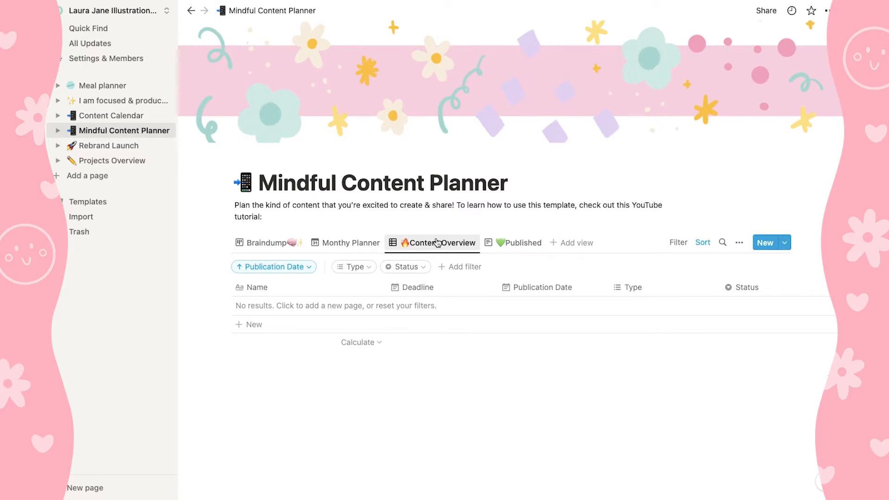
- Examine the Published view and its filter rule, comparing it with the Monthy Planner calendar
{"action": "left_click", "coordinate": [522, 245]}
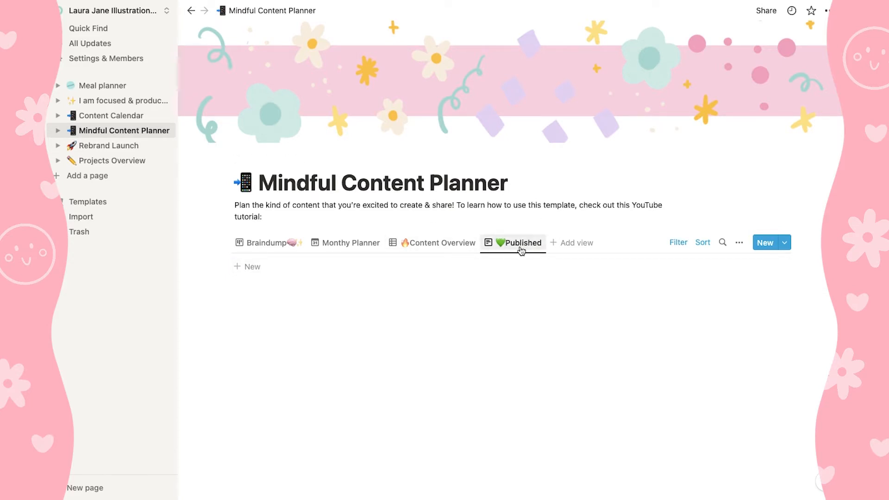
{"action": "left_click", "coordinate": [678, 243]}
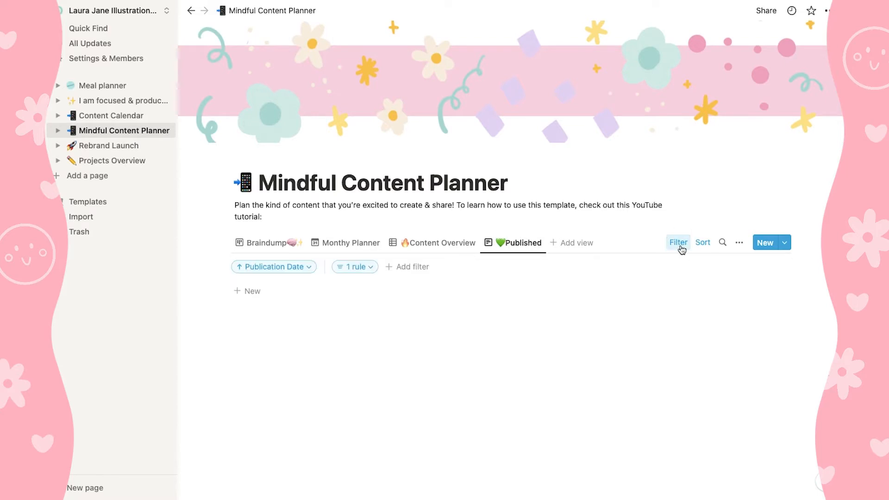
{"action": "left_click", "coordinate": [362, 272]}
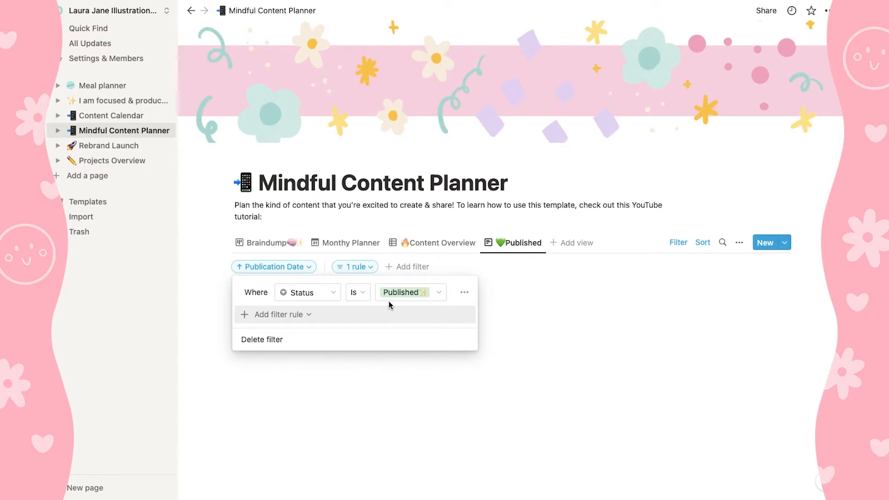
{"action": "left_click", "coordinate": [351, 243]}
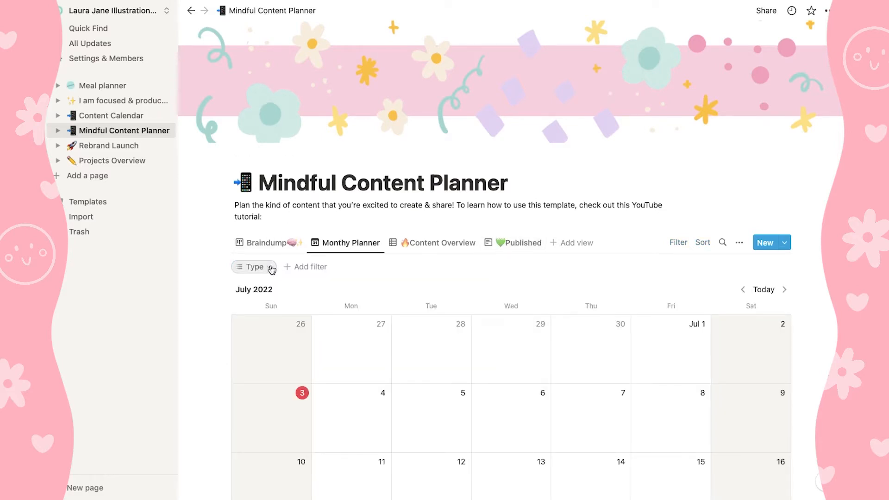
{"action": "left_click", "coordinate": [498, 245]}
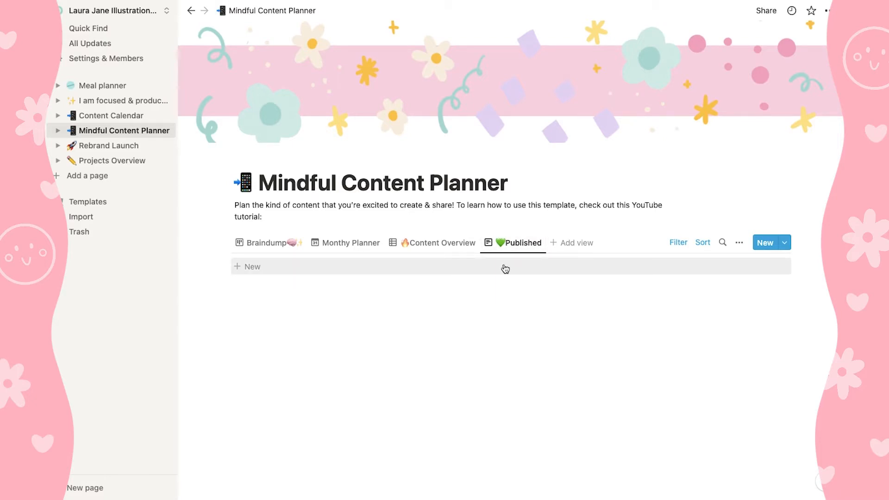
{"action": "left_click", "coordinate": [356, 245]}
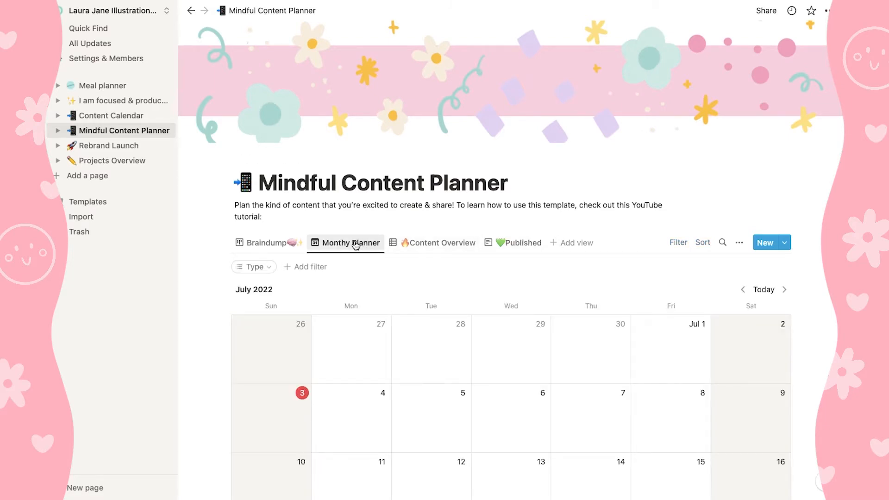
{"action": "left_click", "coordinate": [513, 248]}
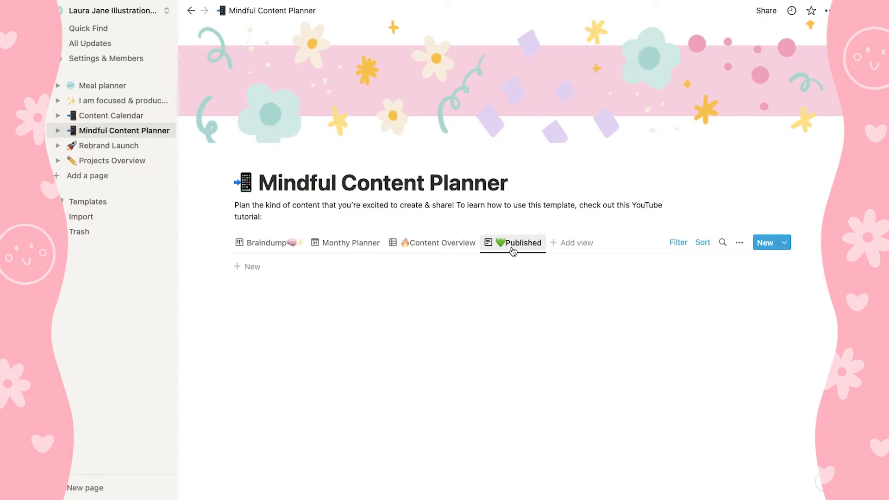
- Return to the Braindump board and hide its Email column
{"action": "left_click", "coordinate": [249, 243]}
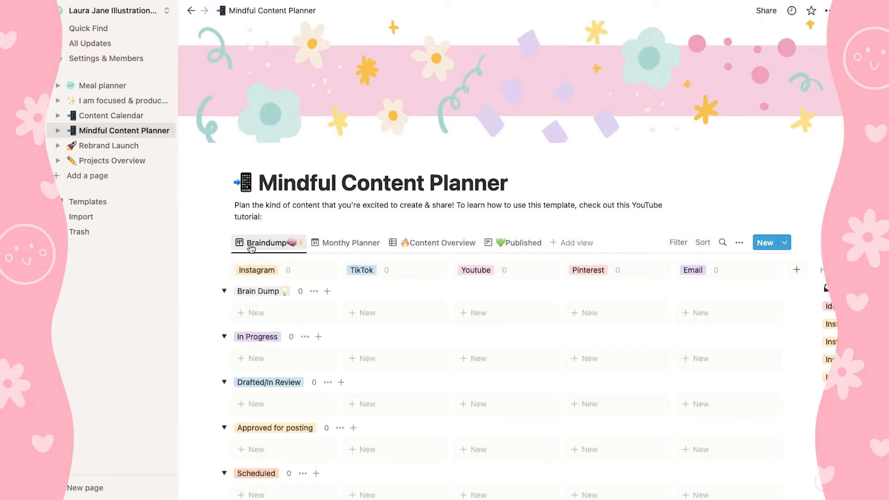
{"action": "scroll", "coordinate": [250, 249], "scroll_direction": "down", "scroll_amount": 2}
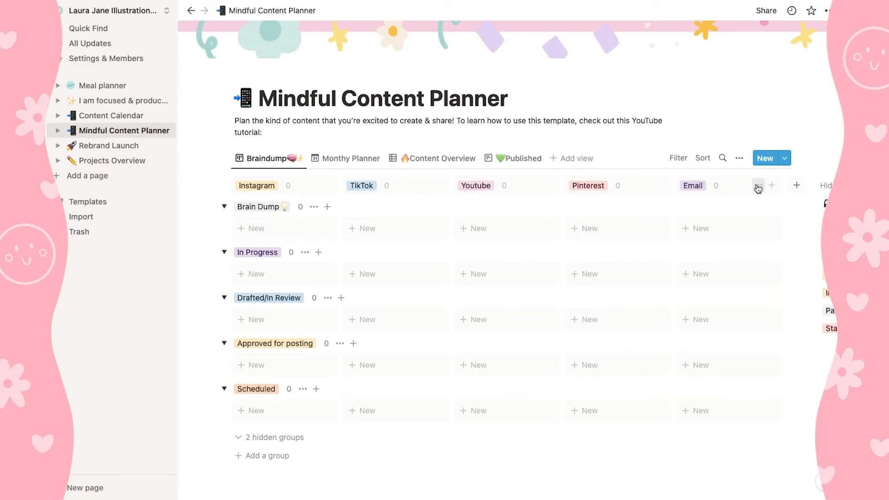
{"action": "left_click", "coordinate": [758, 185]}
{"action": "left_click", "coordinate": [720, 204]}
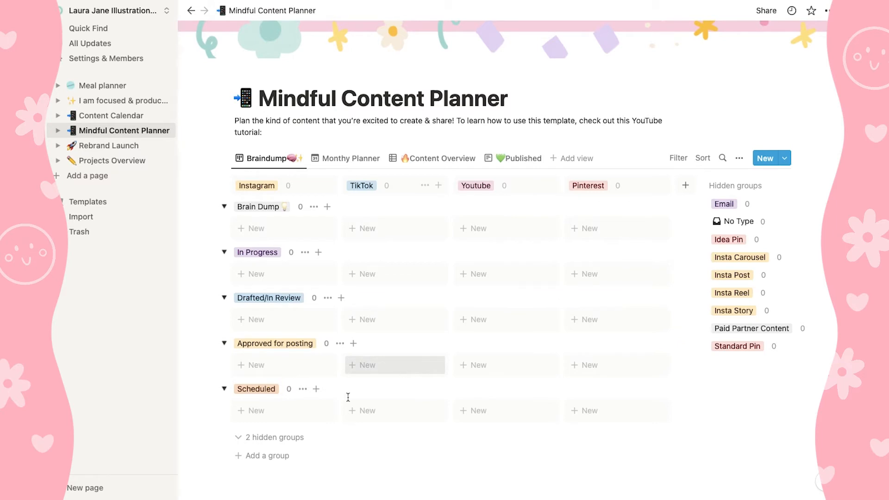
- Add a TikTok card named "Day in my life (mini vlog)" to the Brain Dump group and remove the extra blank card
{"action": "scroll", "coordinate": [349, 397], "scroll_direction": "down", "scroll_amount": 3}
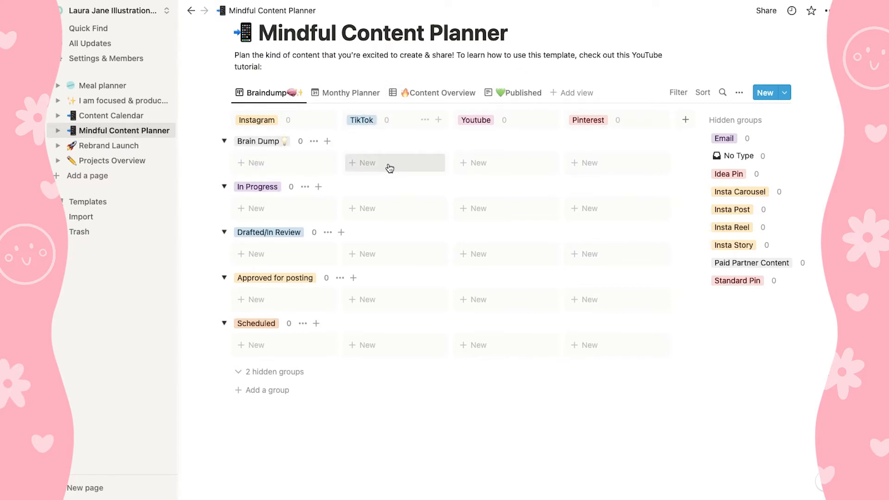
{"action": "left_click", "coordinate": [359, 163]}
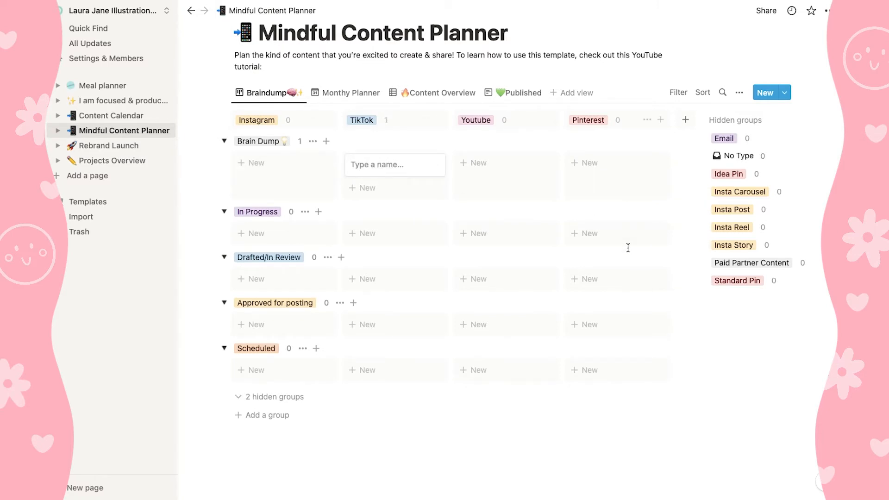
{"action": "type", "text": "Day in my life (mini vlog"}
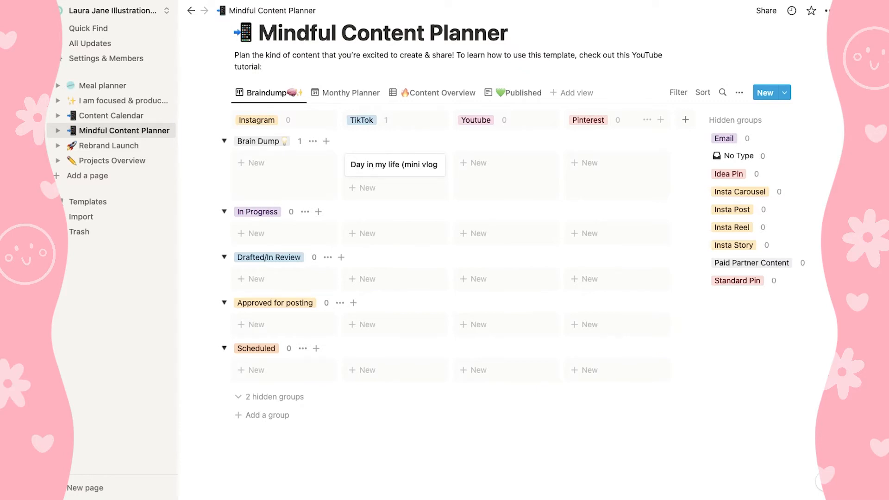
{"action": "type", "text": ")"}
{"action": "key", "text": "Escape"}
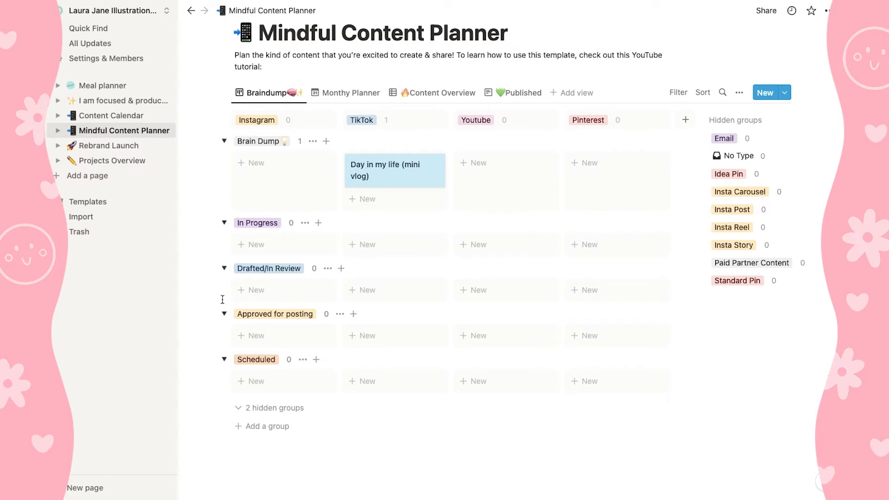
{"action": "key", "text": "BackSpace"}
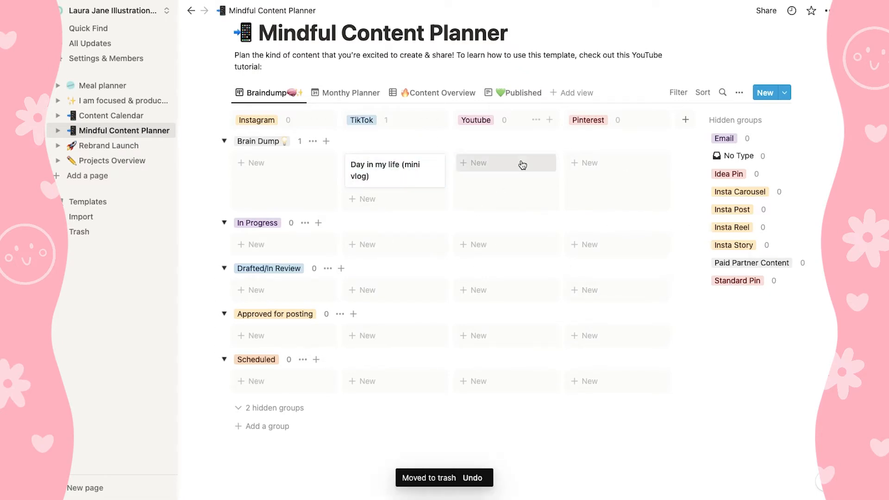
- Add Brain Dump cards named "review of product (brand deal)" under Instagram and "Notion tour/tutorial" under Youtube
{"action": "left_click", "coordinate": [251, 168]}
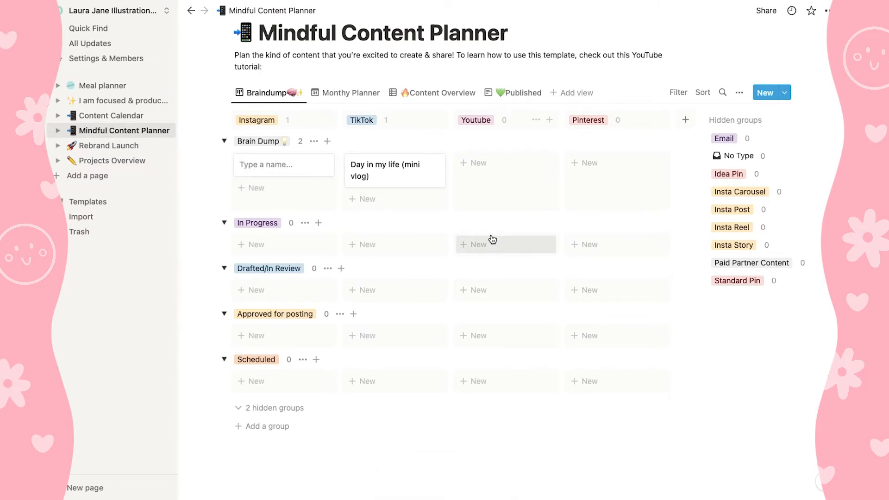
{"action": "type", "text": "review of product (brand deal)"}
{"action": "key", "text": "Escape"}
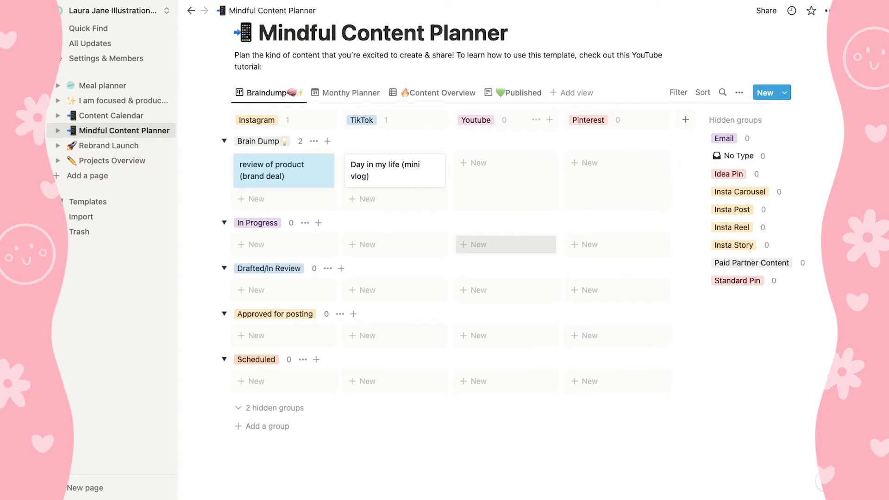
{"action": "left_click", "coordinate": [475, 163]}
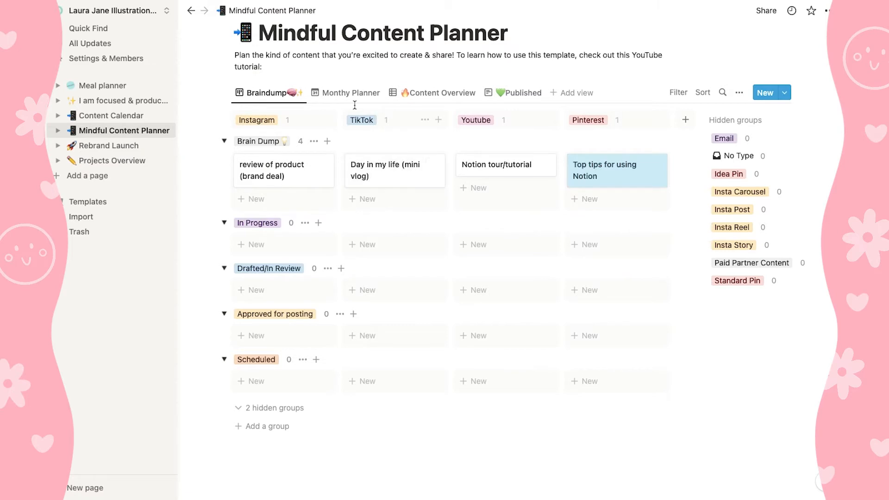
- Add Instagram and Pinterest to the Type property of the "Day in my life (mini vlog)" card and close its page
{"action": "left_click", "coordinate": [367, 173]}
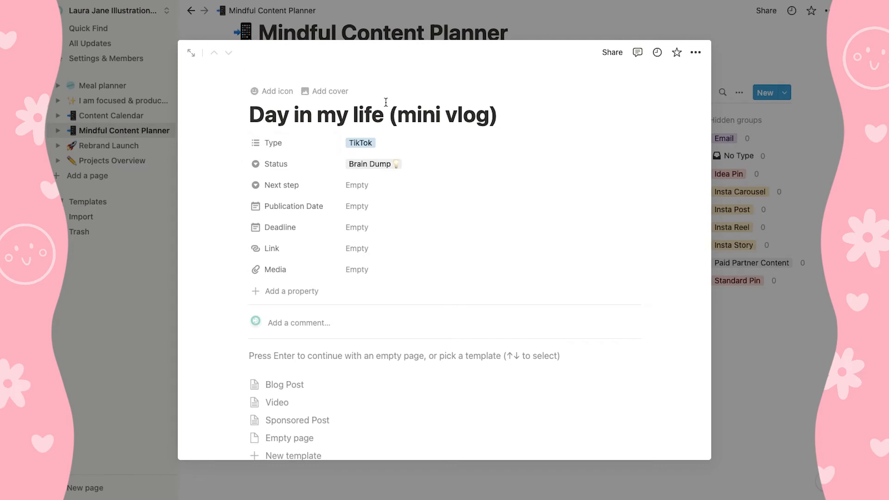
{"action": "left_click", "coordinate": [384, 141]}
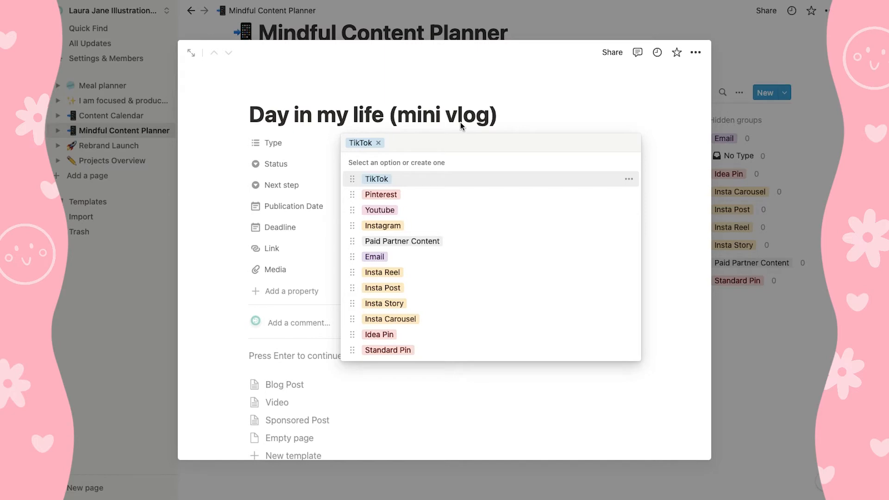
{"action": "left_click", "coordinate": [407, 227]}
{"action": "left_click", "coordinate": [396, 195]}
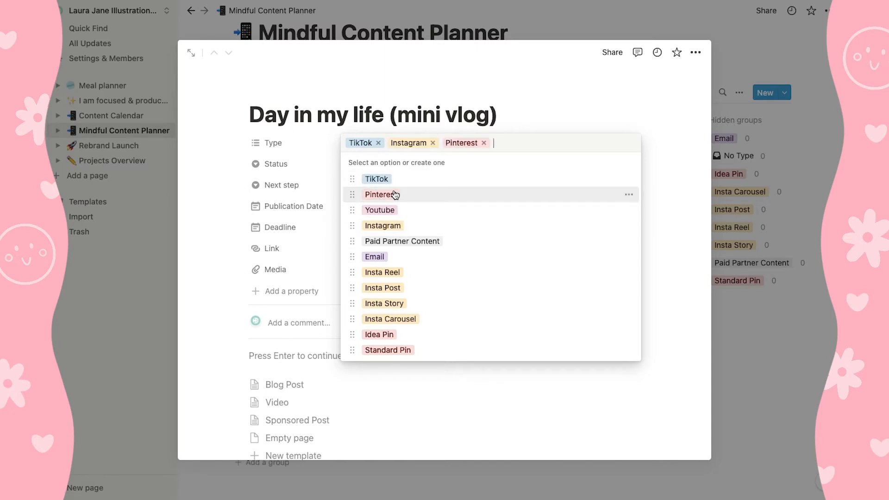
{"action": "left_click", "coordinate": [501, 92]}
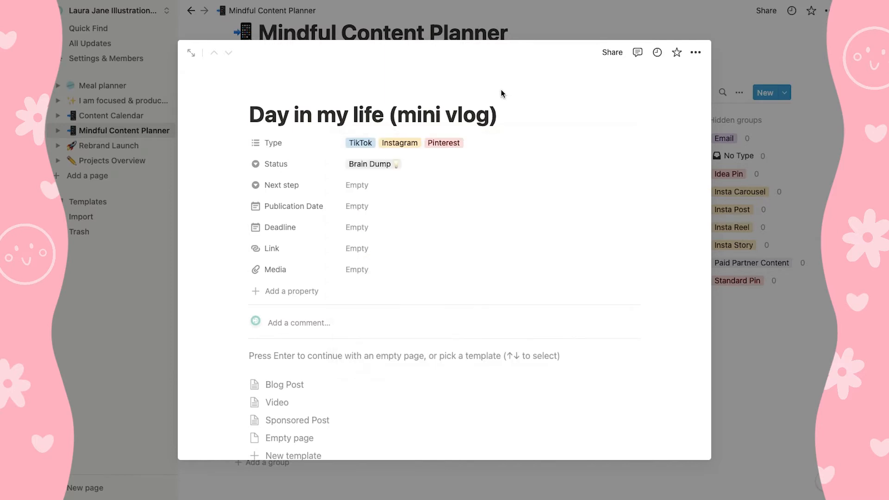
{"action": "left_click", "coordinate": [661, 22]}
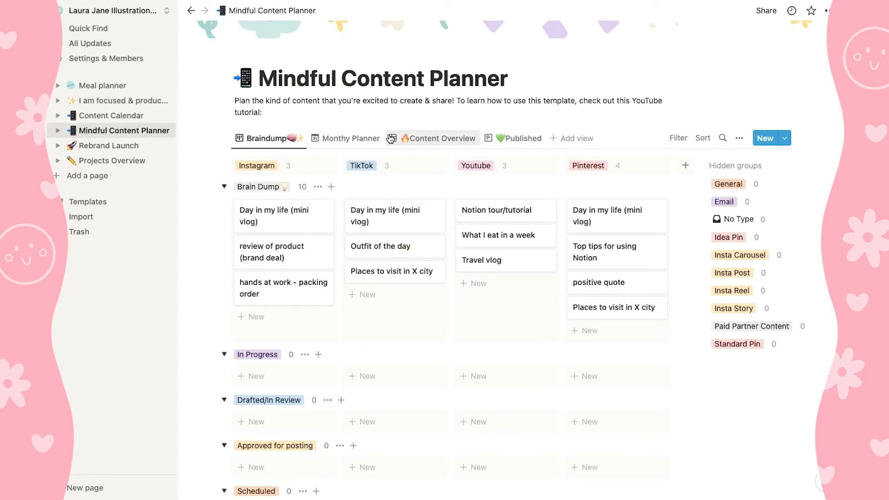
- Add the undated "Notion tour/tutorial" page to the Monthy Planner calendar on July 3, 2022
{"action": "left_click", "coordinate": [357, 138]}
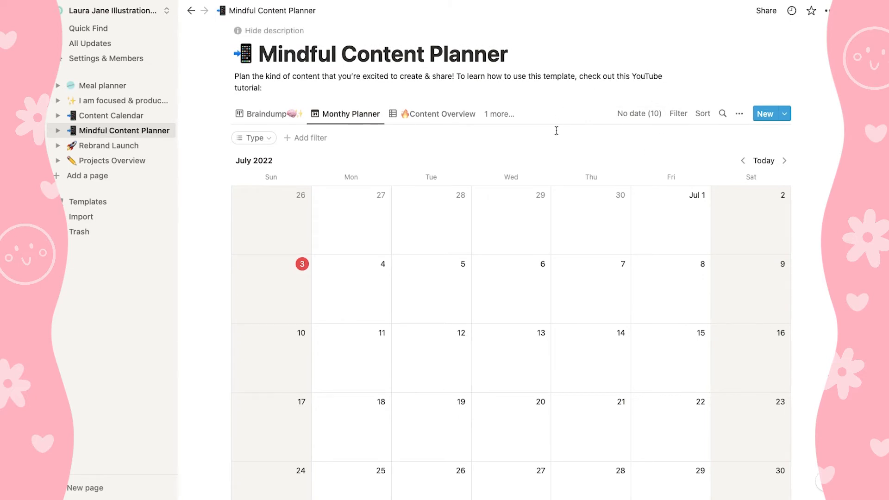
{"action": "left_click", "coordinate": [628, 120]}
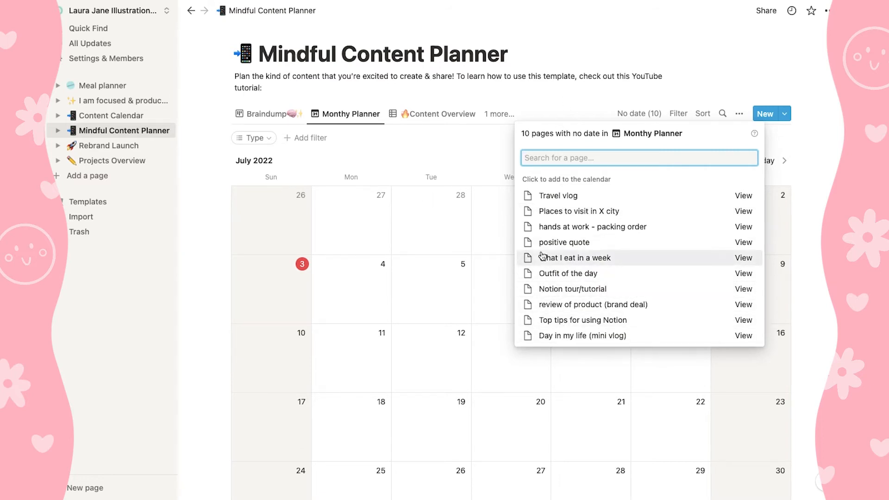
{"action": "left_click", "coordinate": [657, 289]}
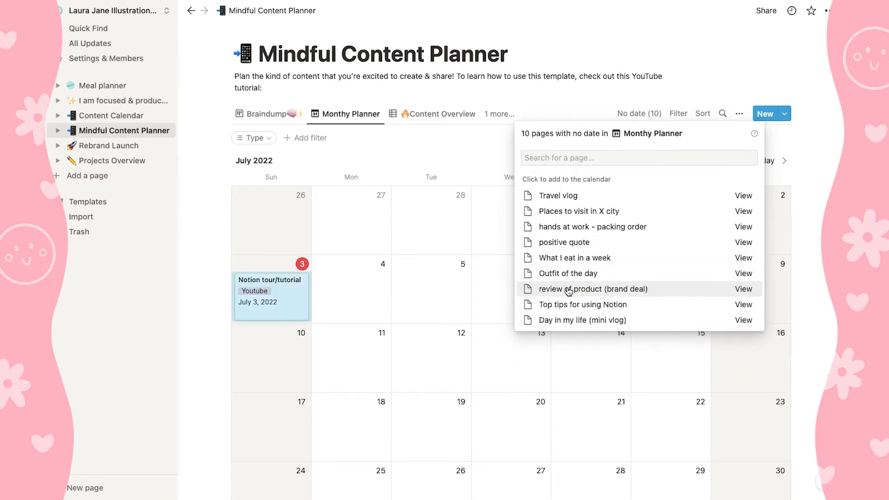
{"action": "left_click", "coordinate": [289, 291]}
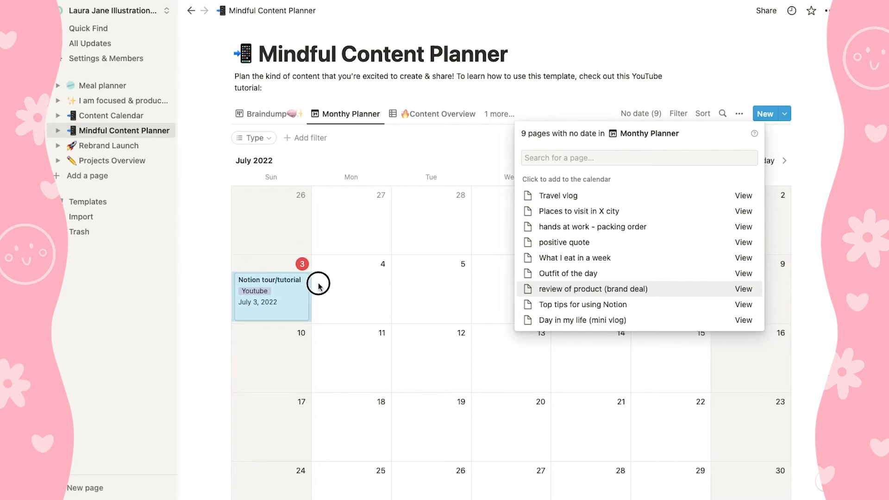
- Move the "Notion tour/tutorial" card on the Monthy Planner calendar to July 4, 2022
{"action": "left_click", "coordinate": [303, 291]}
{"action": "left_click_drag", "start_coordinate": [298, 293], "coordinate": [370, 283]}
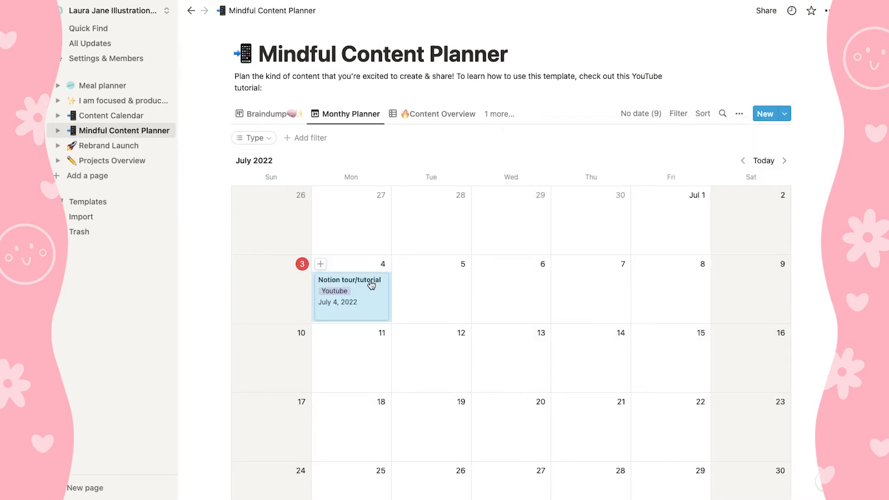
{"action": "left_click", "coordinate": [199, 250]}
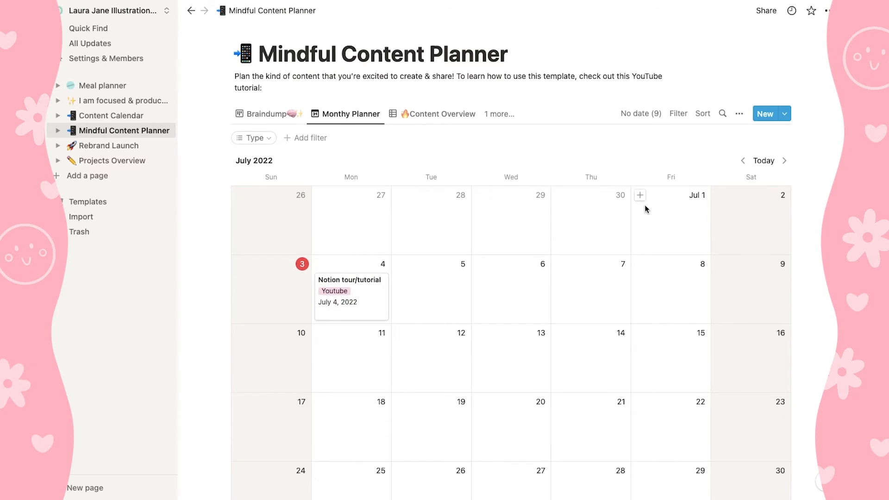
- Add the undated "Travel vlog" page to the Monthy Planner calendar and move it to July 18, 2022
{"action": "left_click", "coordinate": [644, 113]}
{"action": "left_click", "coordinate": [605, 197]}
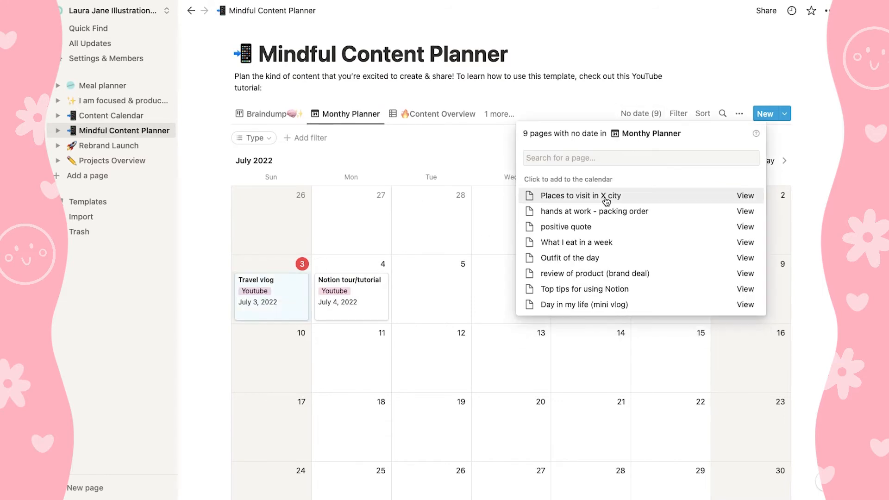
{"action": "left_click", "coordinate": [203, 260]}
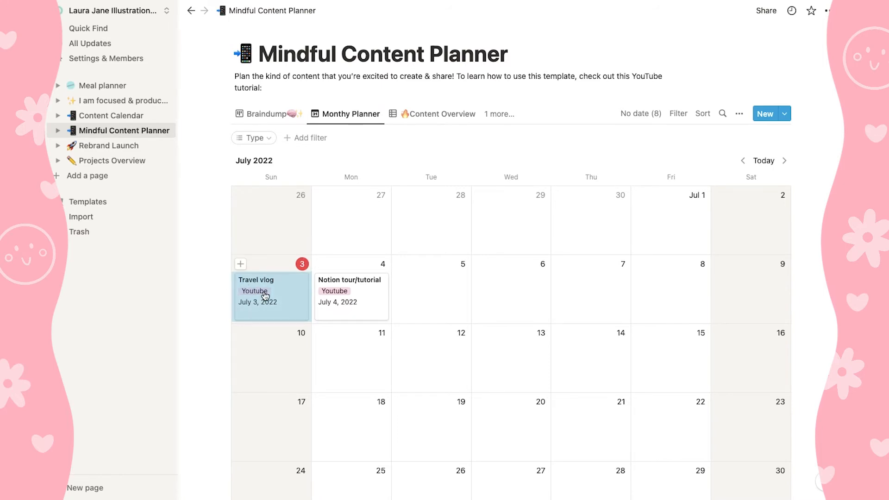
{"action": "left_click_drag", "start_coordinate": [250, 290], "coordinate": [366, 416]}
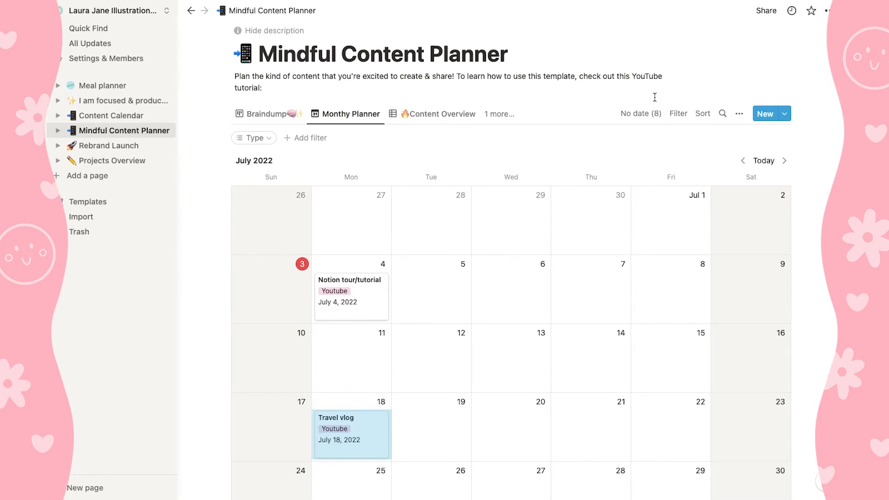
- Add the undated pages from "What I eat in a week" through "Day in my life (mini vlog)" to the calendar on July 3, 2022
{"action": "left_click", "coordinate": [640, 113]}
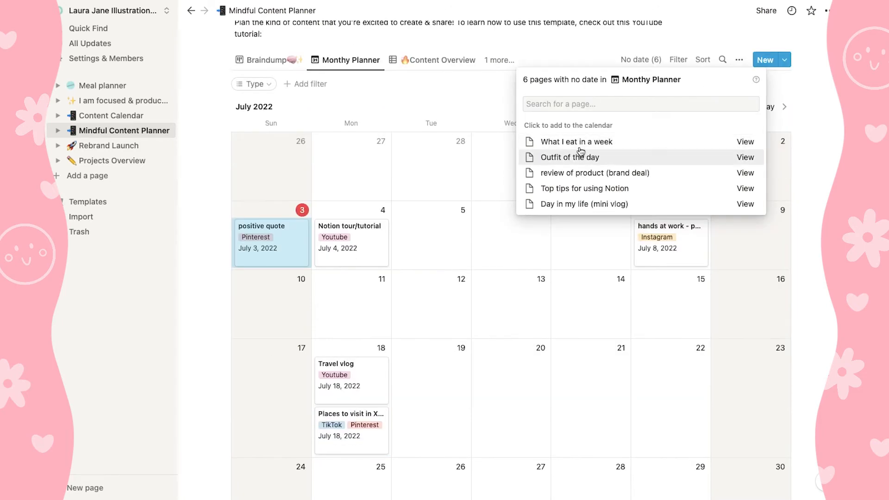
{"action": "left_click", "coordinate": [580, 148]}
{"action": "left_click", "coordinate": [580, 148]}
{"action": "left_click", "coordinate": [580, 148]}
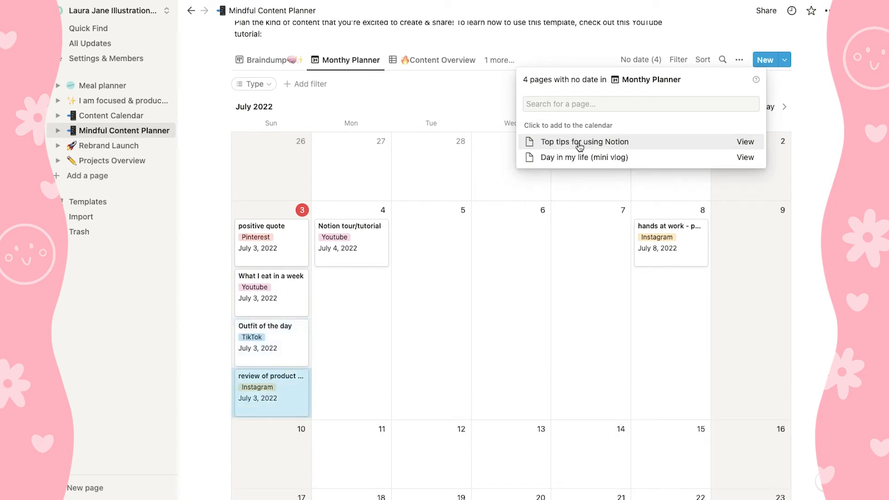
{"action": "left_click", "coordinate": [580, 146]}
{"action": "left_click", "coordinate": [580, 146]}
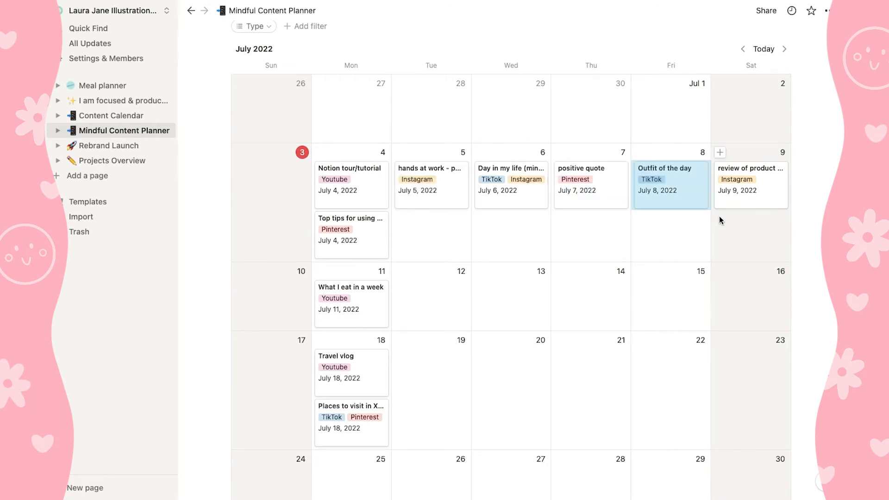
- Replace the Instagram type of the "hands at work - packing order" card with Insta Reel and close its page
{"action": "left_click", "coordinate": [425, 187]}
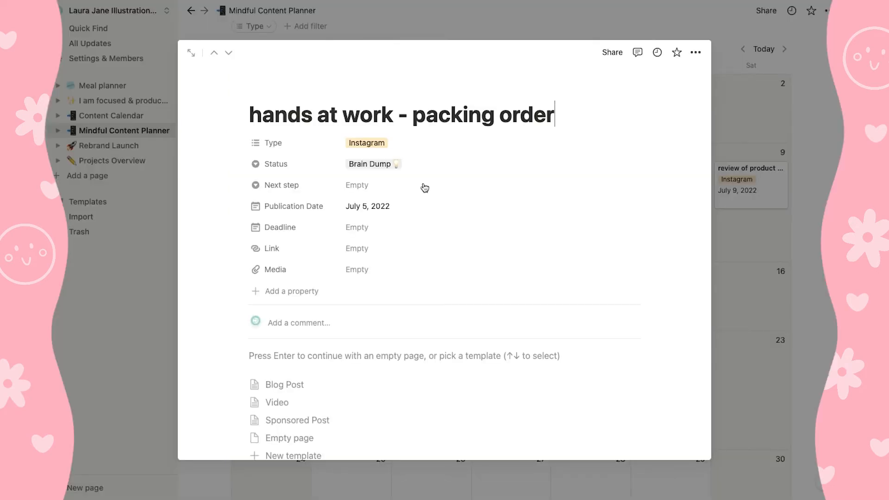
{"action": "left_click", "coordinate": [399, 145]}
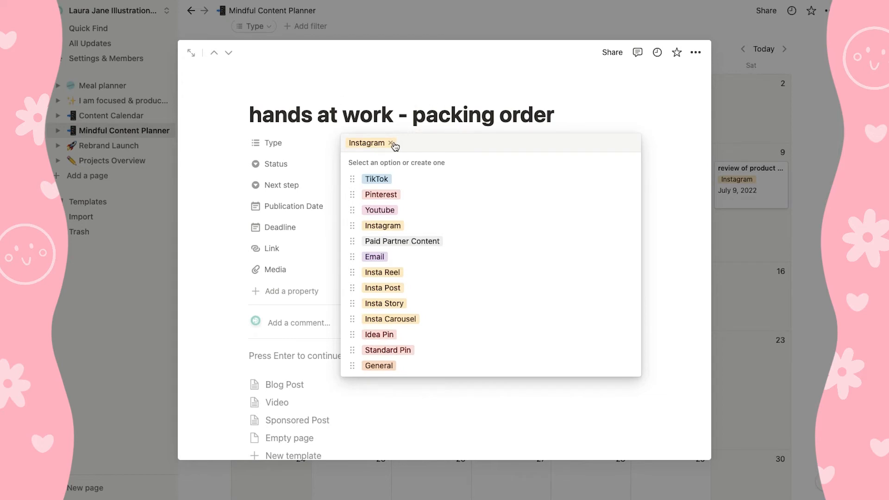
{"action": "left_click", "coordinate": [391, 143]}
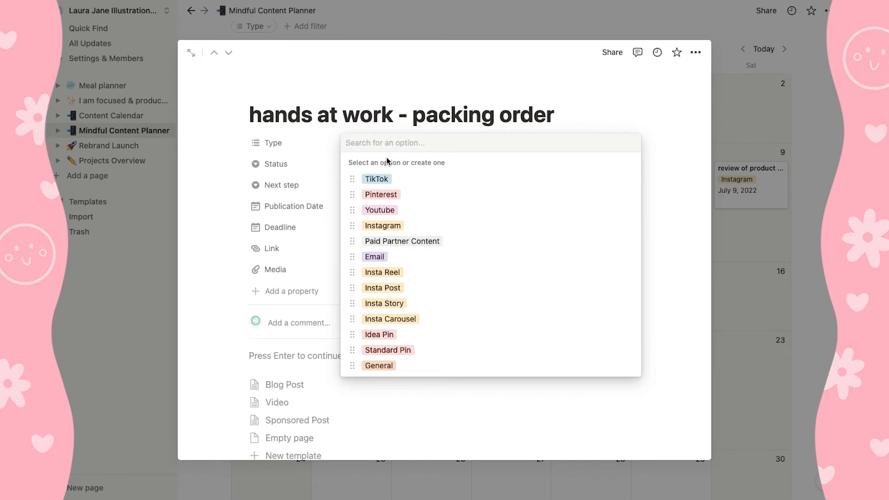
{"action": "left_click", "coordinate": [408, 274]}
{"action": "key", "text": "Escape"}
{"action": "key", "text": "Escape"}
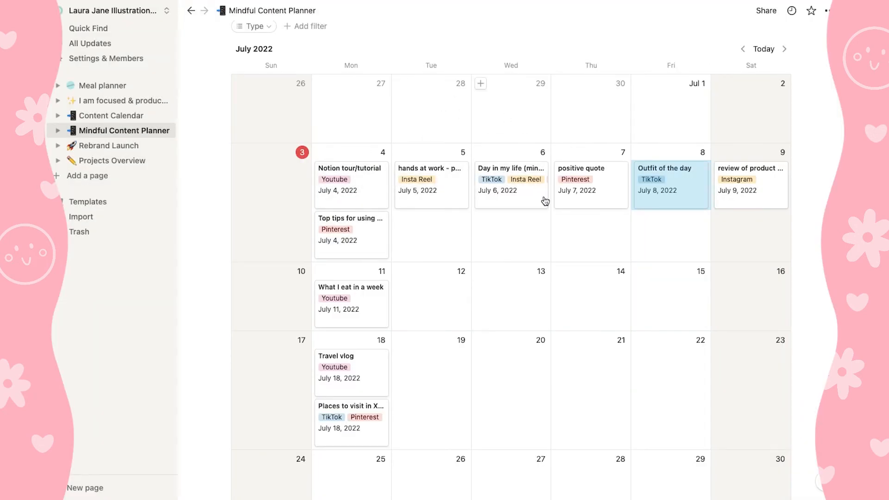
- Replace the Instagram type of "review of product (brand deal)" with Paid Partner Content, Insta Story and Insta Reel, and close its page
{"action": "left_click", "coordinate": [750, 180]}
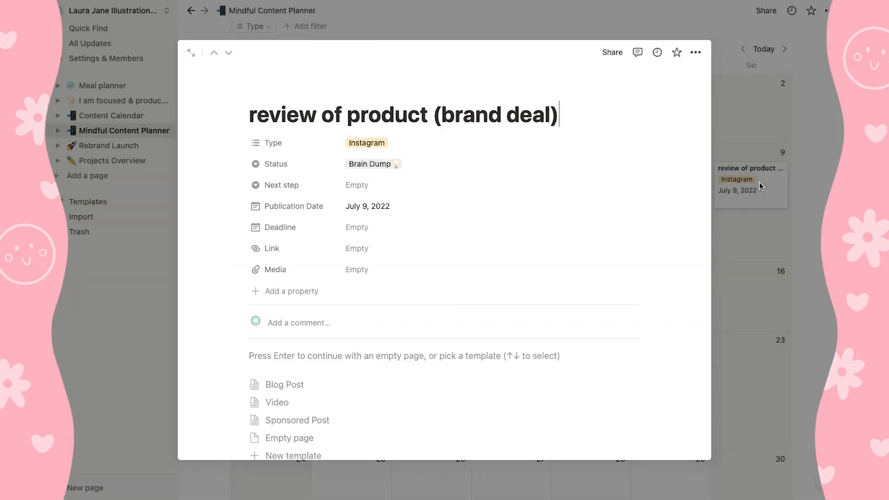
{"action": "left_click", "coordinate": [384, 147]}
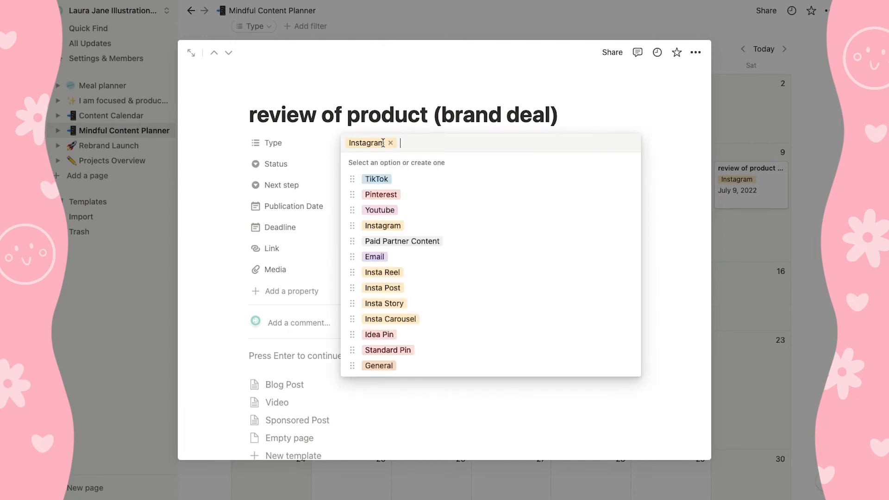
{"action": "left_click", "coordinate": [391, 143]}
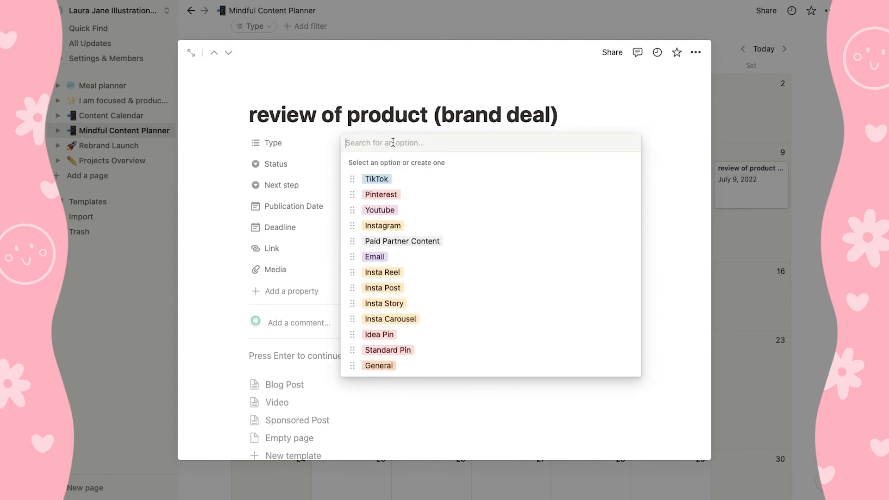
{"action": "left_click", "coordinate": [417, 244]}
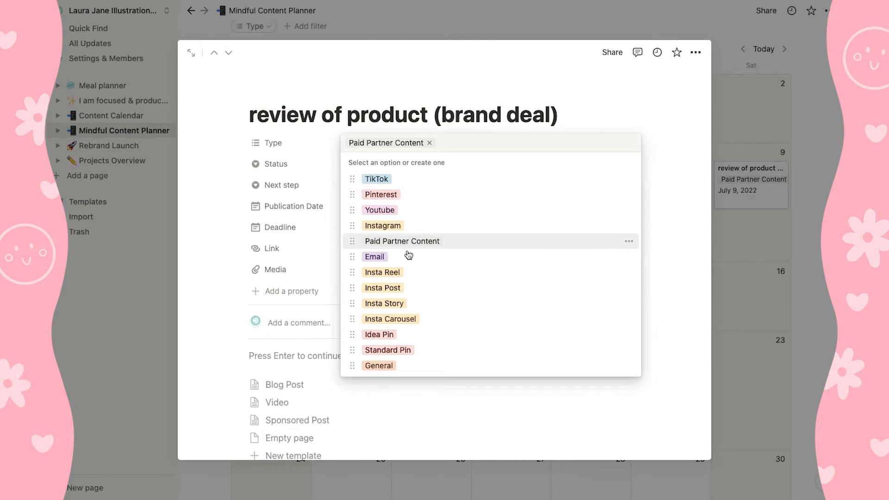
{"action": "left_click", "coordinate": [412, 306]}
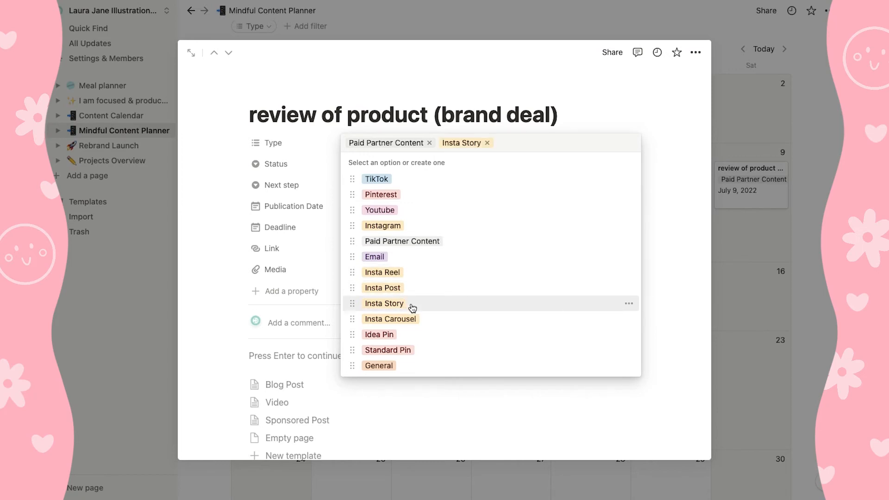
{"action": "left_click", "coordinate": [392, 275]}
{"action": "left_click", "coordinate": [570, 16]}
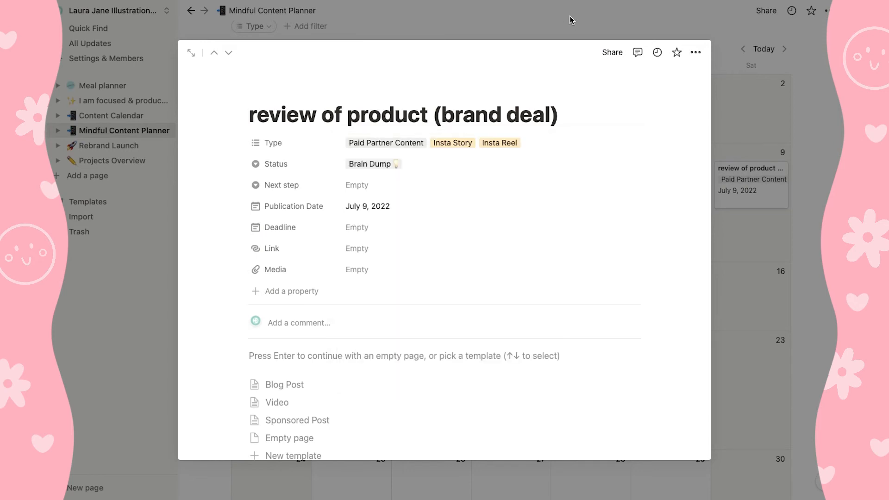
{"action": "left_click", "coordinate": [754, 231]}
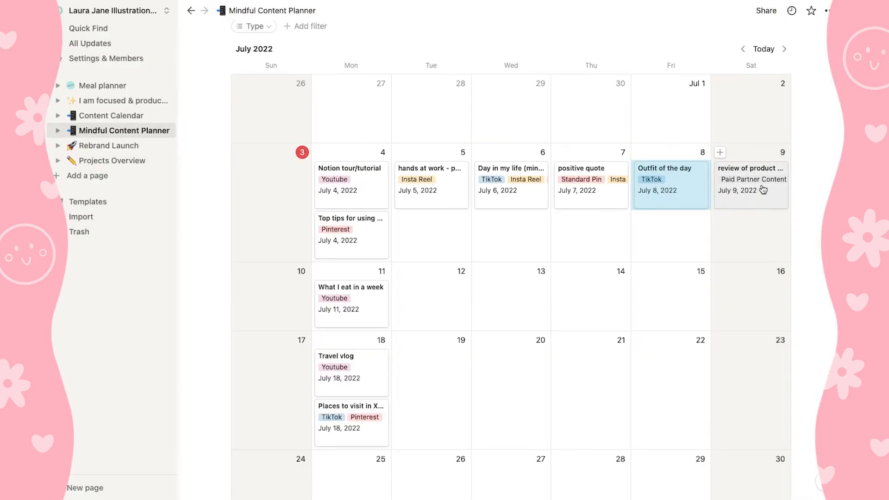
- Set the Next step property of the "Top tips for using Notion" card to illustration and close its page
{"action": "scroll", "coordinate": [454, 352], "scroll_direction": "up", "scroll_amount": 3}
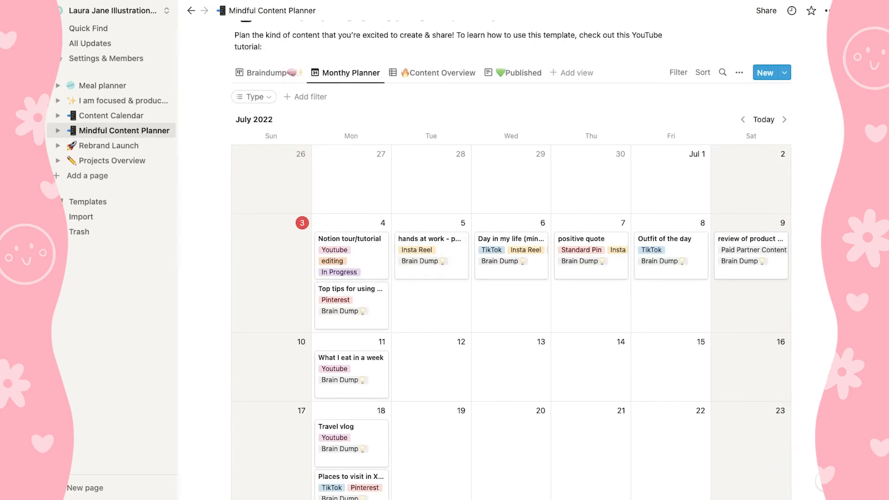
{"action": "left_click", "coordinate": [344, 319]}
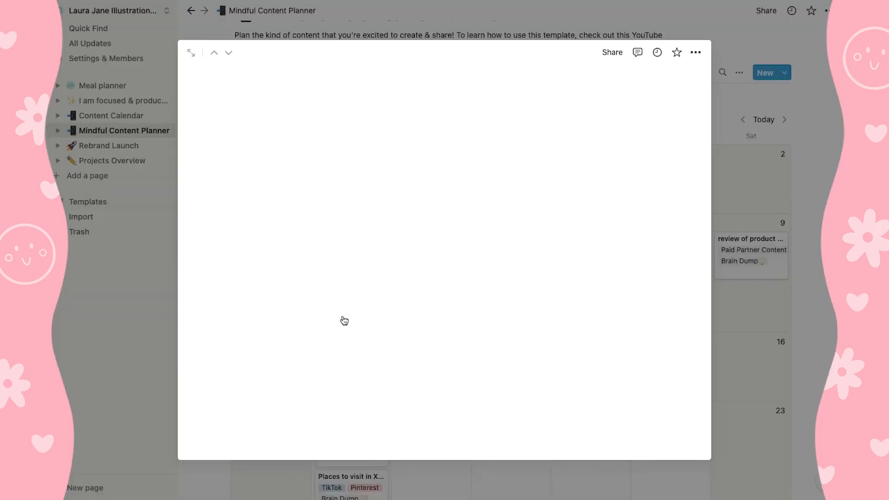
{"action": "left_click", "coordinate": [821, 108]}
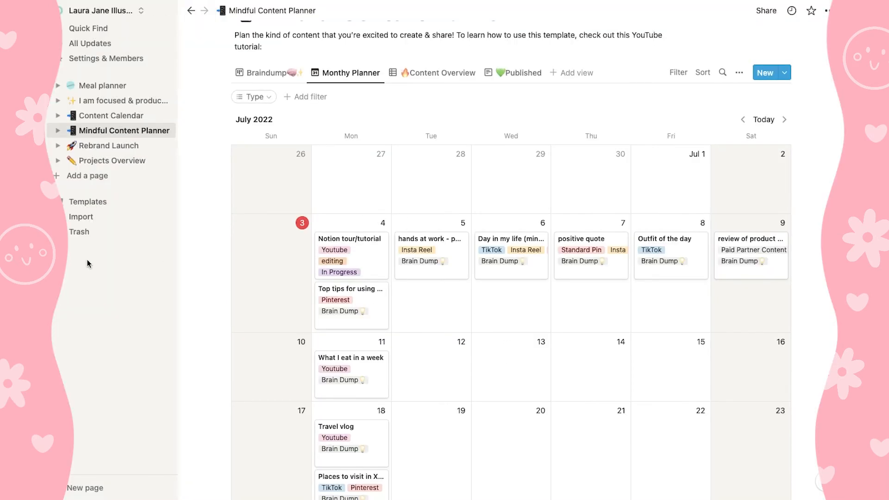
{"action": "left_click", "coordinate": [349, 324]}
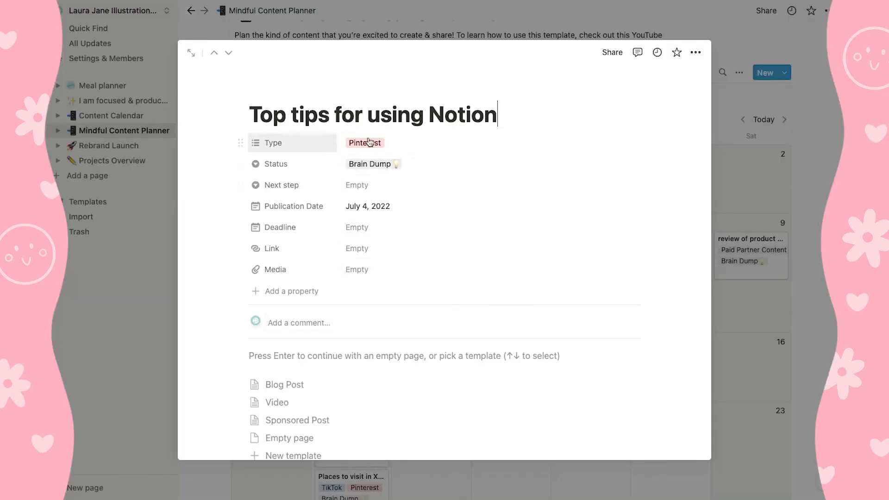
{"action": "left_click", "coordinate": [356, 188]}
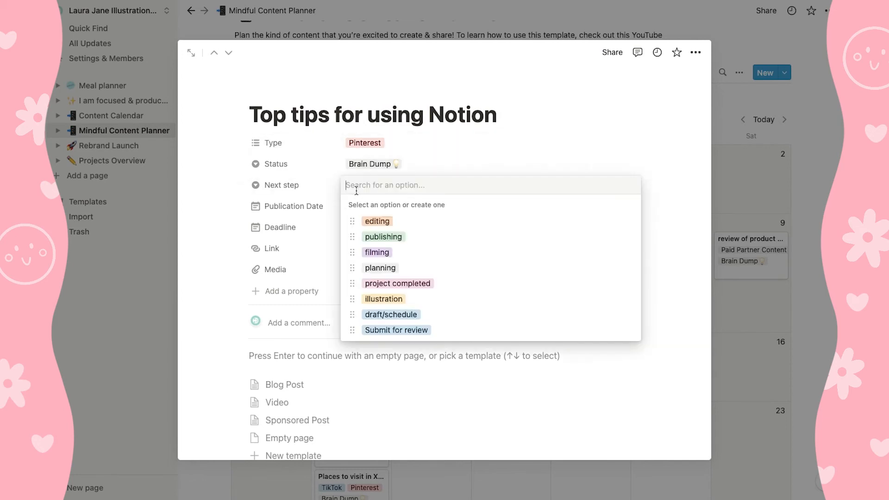
{"action": "left_click", "coordinate": [414, 305]}
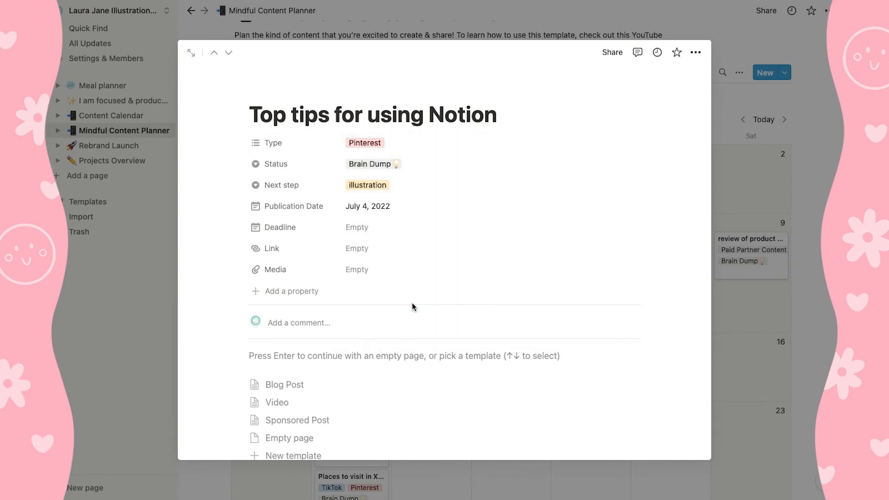
{"action": "left_click", "coordinate": [799, 105]}
- Set the Next step property of the "Outfit of the day" card to planning and close its page
{"action": "left_click", "coordinate": [671, 238]}
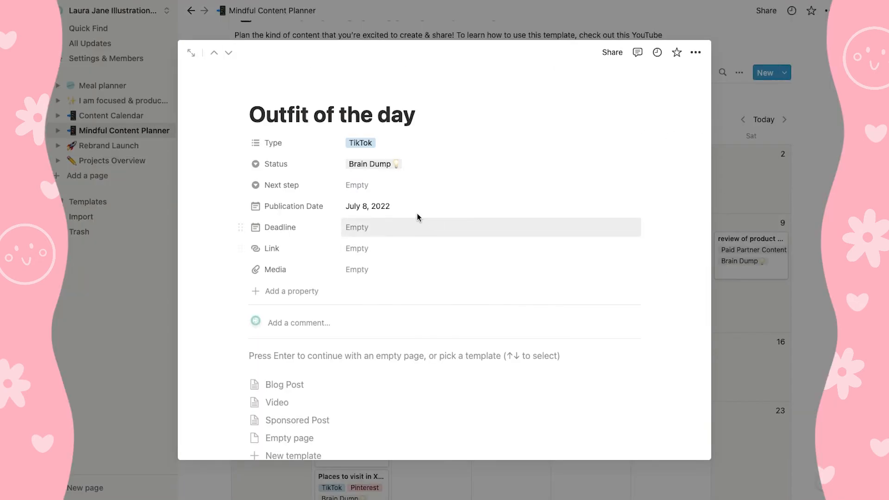
{"action": "left_click", "coordinate": [393, 187]}
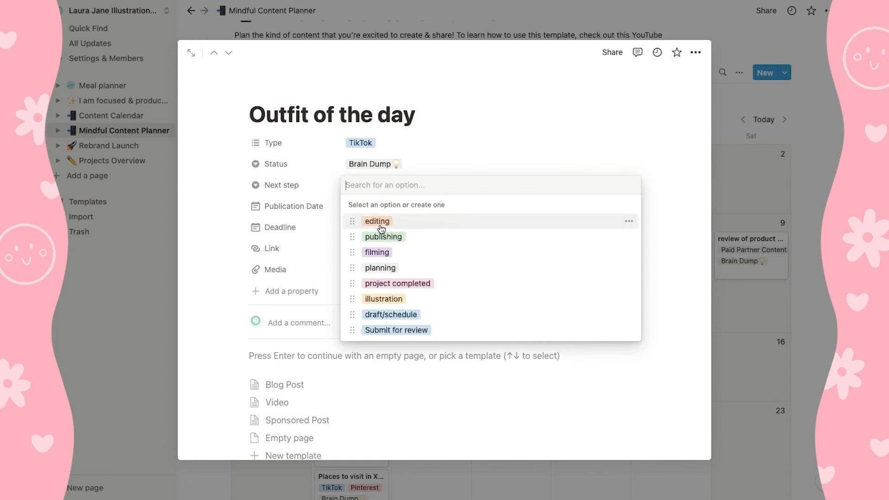
{"action": "left_click", "coordinate": [395, 252]}
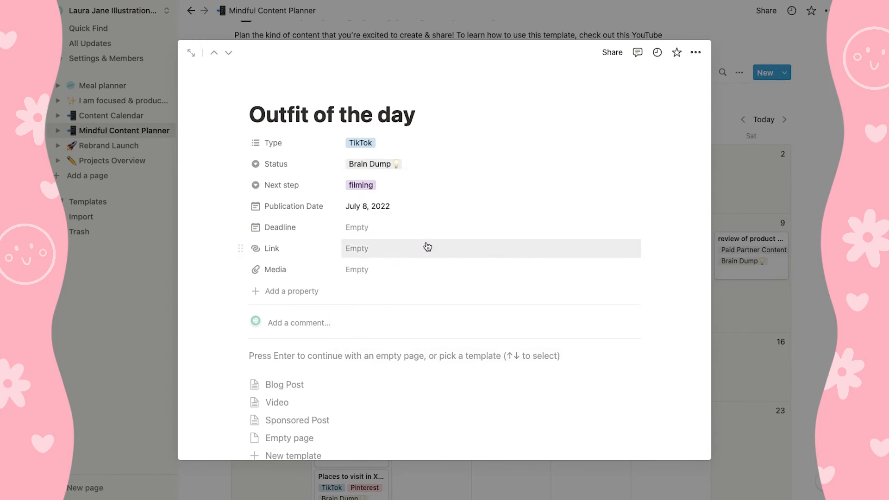
{"action": "left_click", "coordinate": [389, 182]}
{"action": "left_click", "coordinate": [401, 268]}
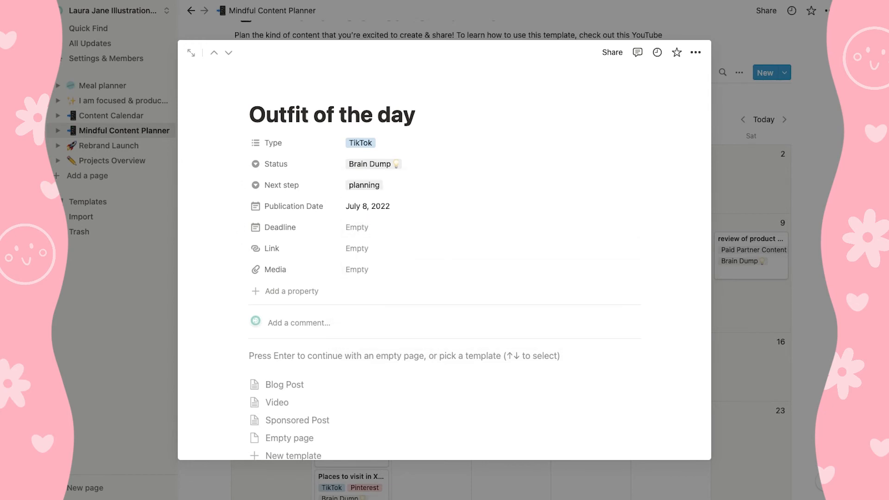
{"action": "left_click", "coordinate": [816, 202]}
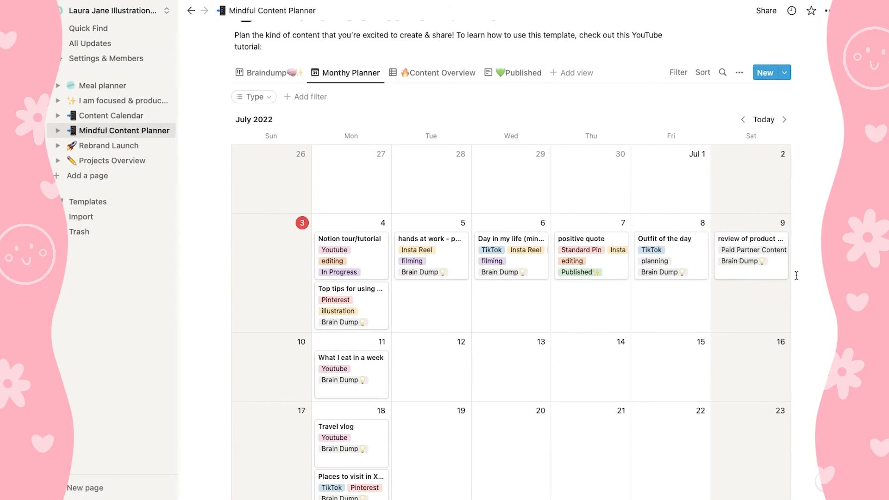
- Set the Next step property of the "review of product (brand deal)" card to Submit for review and close its page
{"action": "left_click", "coordinate": [760, 266]}
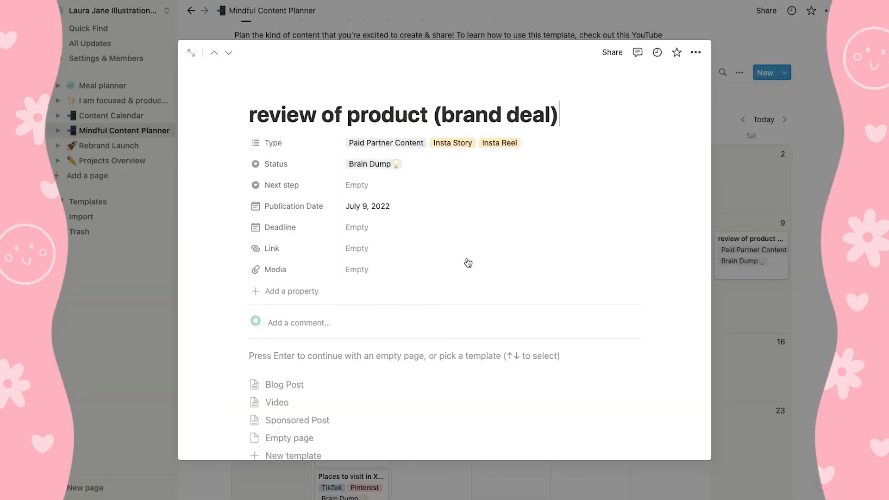
{"action": "left_click", "coordinate": [358, 187]}
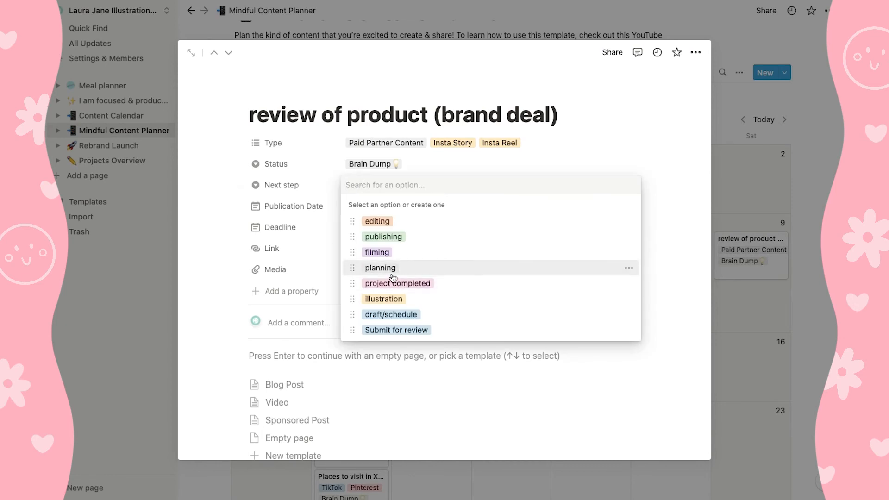
{"action": "left_click", "coordinate": [394, 330]}
{"action": "left_click", "coordinate": [817, 193]}
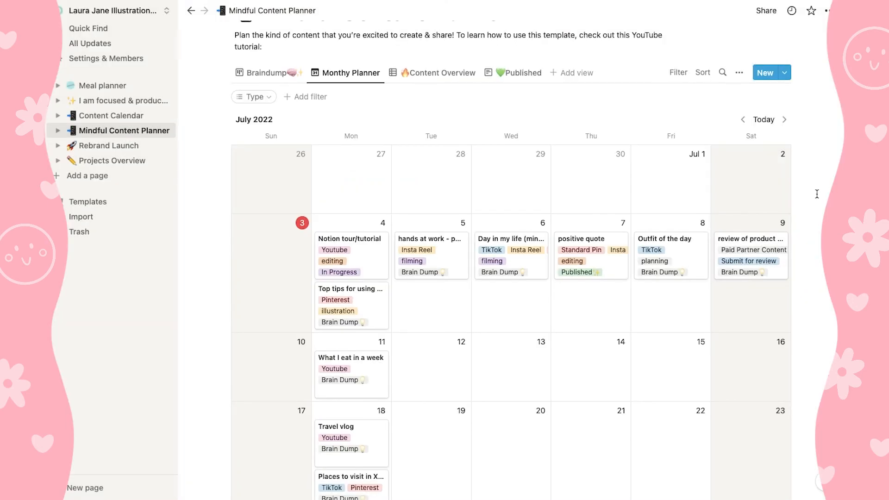
- Set the Status of the "review of product (brand deal)" card to Drafted/In Review and close its page
{"action": "left_click", "coordinate": [766, 269]}
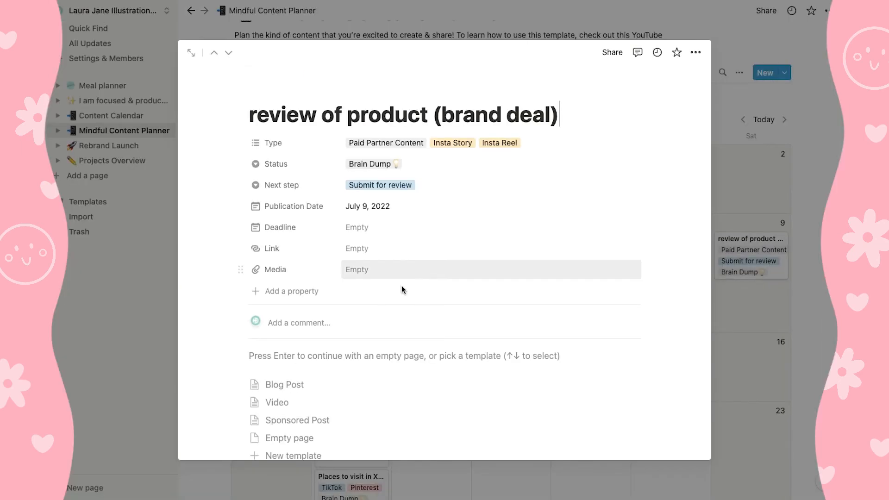
{"action": "left_click", "coordinate": [360, 165]}
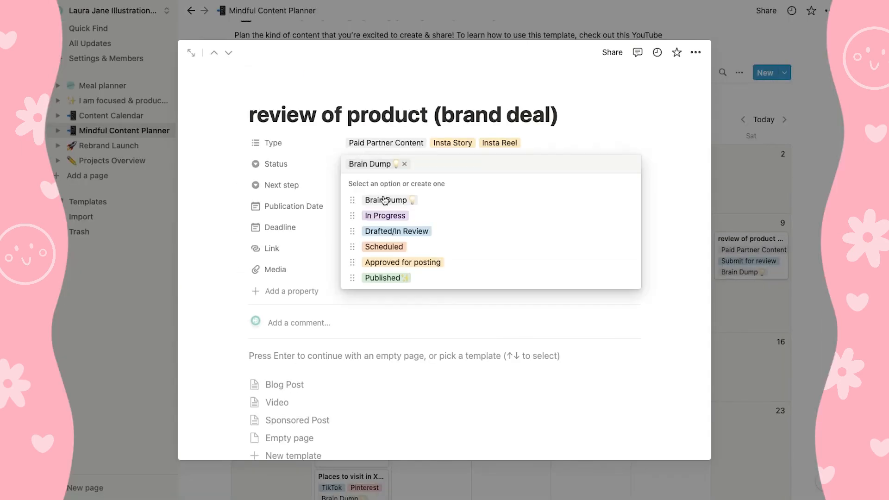
{"action": "left_click", "coordinate": [410, 236]}
{"action": "left_click", "coordinate": [811, 211]}
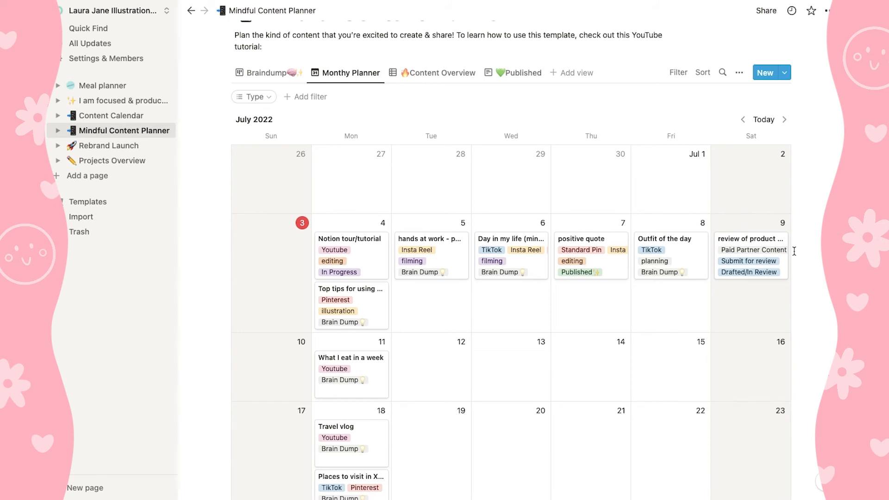
- Switch to the Content Overview table and examine all its entries and property columns, from Name and Deadline across to Link and Media
{"action": "scroll", "coordinate": [471, 144], "scroll_direction": "up", "scroll_amount": 4}
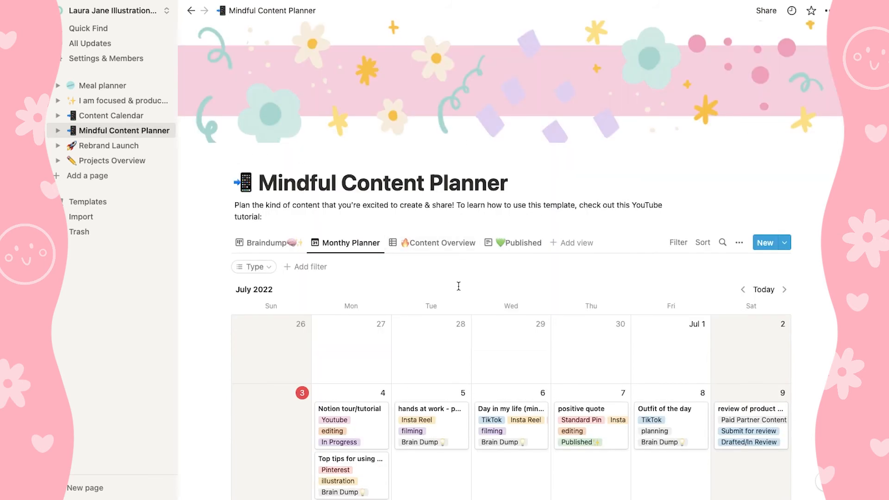
{"action": "left_click", "coordinate": [410, 243]}
{"action": "scroll", "coordinate": [443, 358], "scroll_direction": "down", "scroll_amount": 2}
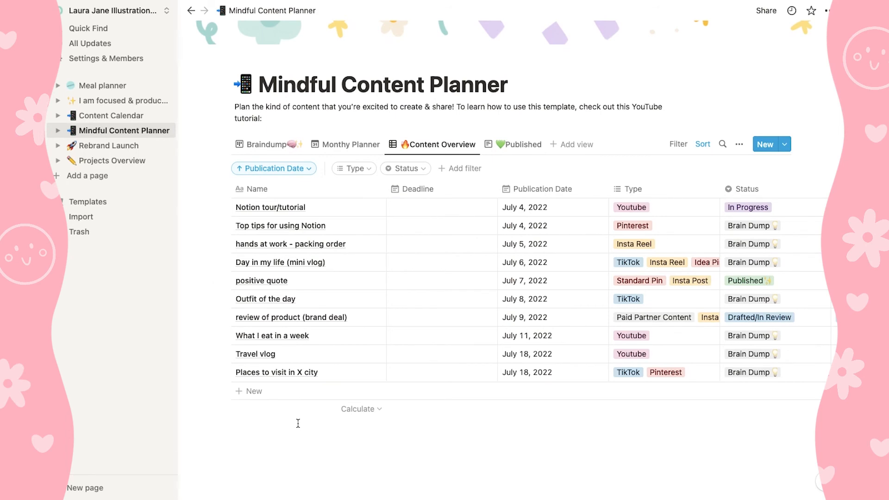
{"action": "scroll", "coordinate": [370, 255], "scroll_direction": "down", "scroll_amount": 2}
{"action": "scroll", "coordinate": [369, 255], "scroll_direction": "right", "scroll_amount": 8}
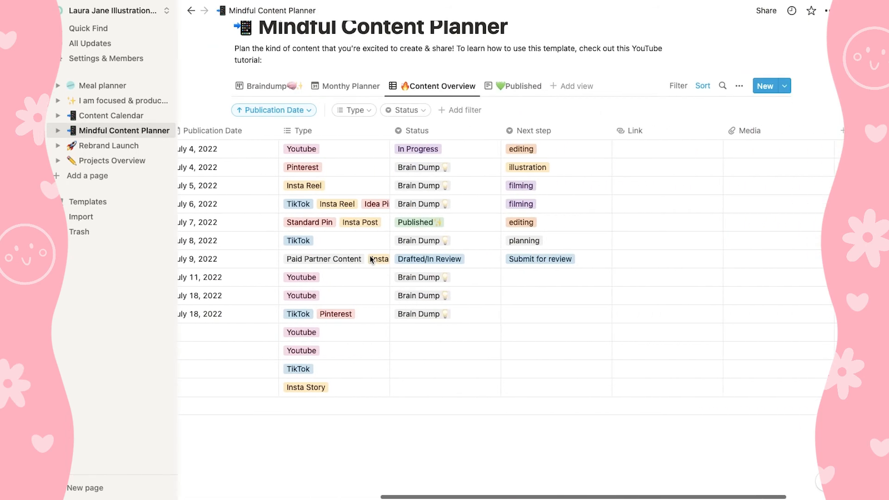
{"action": "scroll", "coordinate": [369, 255], "scroll_direction": "left", "scroll_amount": 8}
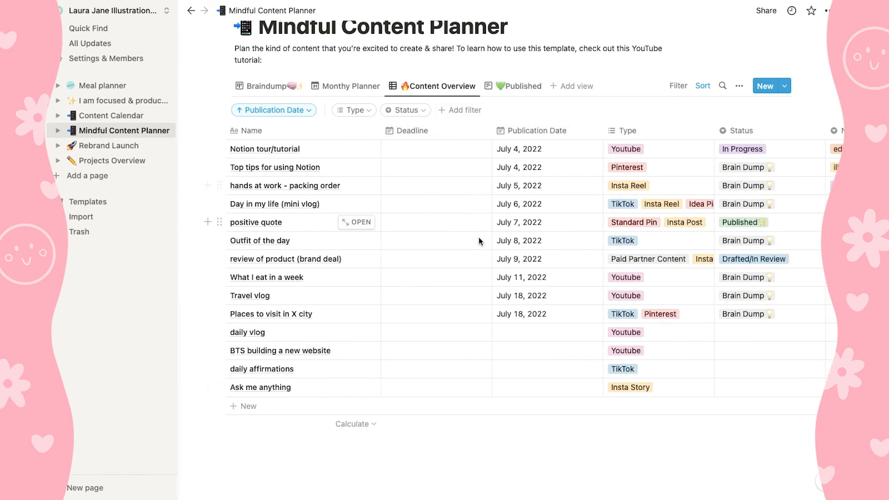
{"action": "scroll", "coordinate": [453, 279], "scroll_direction": "right", "scroll_amount": 8}
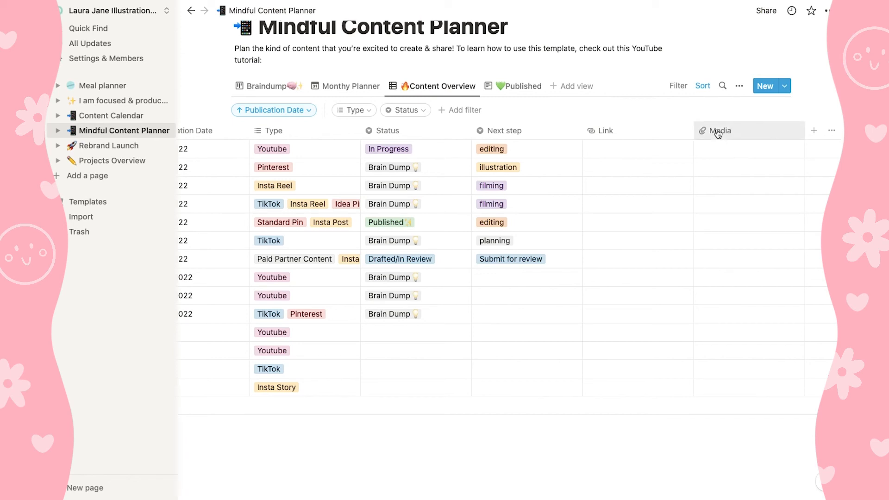
{"action": "scroll", "coordinate": [718, 133], "scroll_direction": "right", "scroll_amount": 2}
{"action": "scroll", "coordinate": [718, 134], "scroll_direction": "left", "scroll_amount": 5}
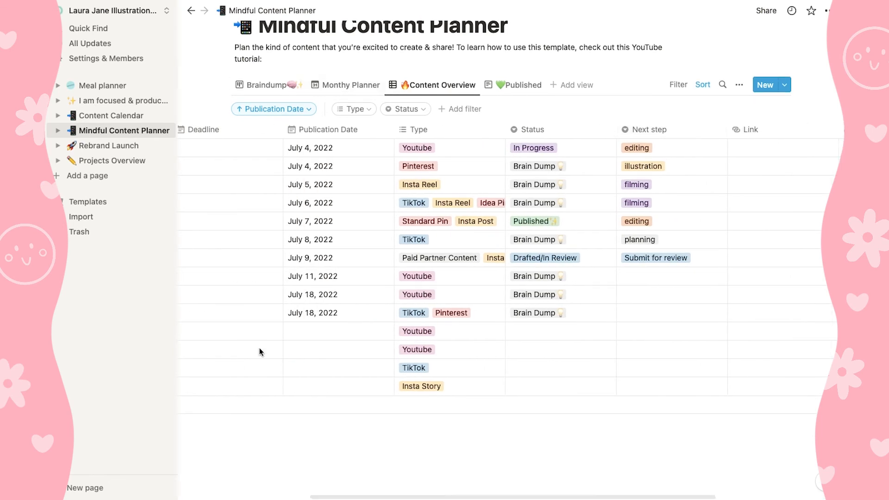
{"action": "scroll", "coordinate": [312, 151], "scroll_direction": "up", "scroll_amount": 1}
{"action": "scroll", "coordinate": [312, 151], "scroll_direction": "left", "scroll_amount": 3}
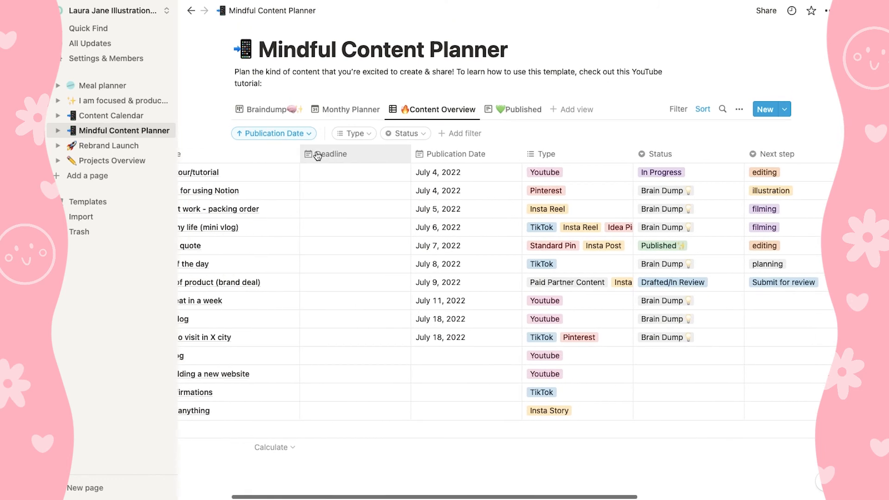
{"action": "scroll", "coordinate": [317, 156], "scroll_direction": "left", "scroll_amount": 2}
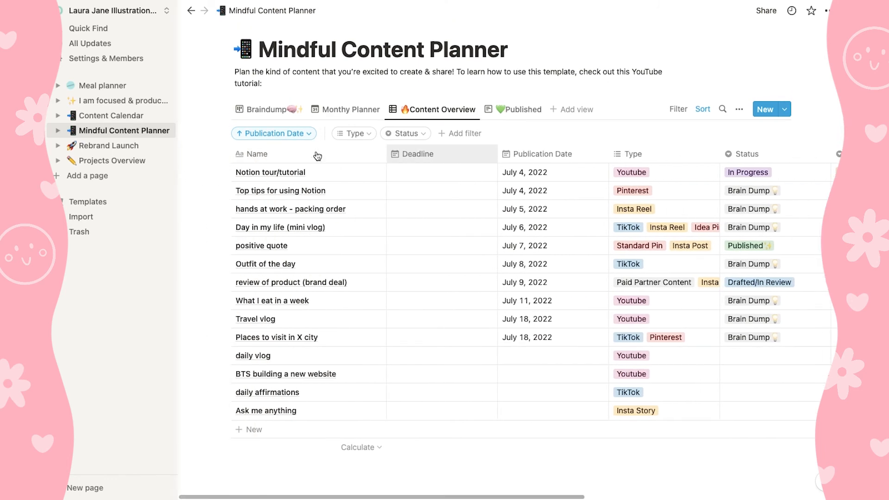
- Duplicate "positive quote" in the Published view and give the copy an August 11, 2022 publication date and the status repurpose
{"action": "left_click", "coordinate": [518, 113]}
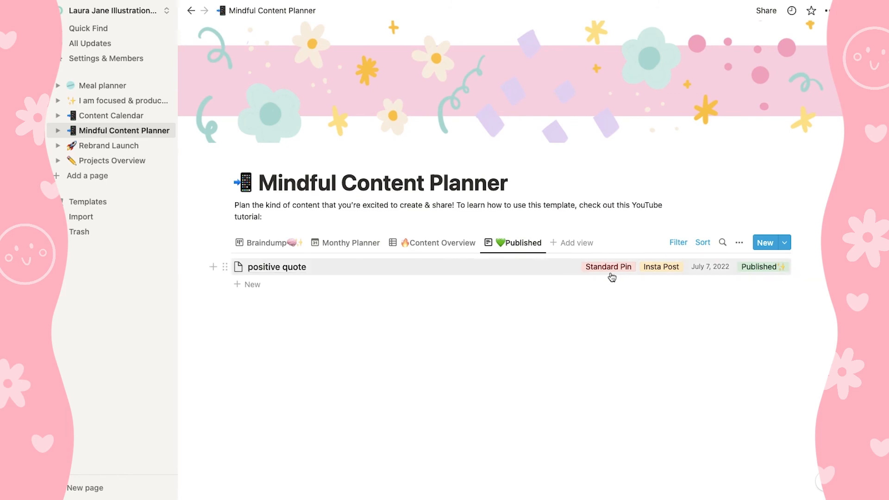
{"action": "left_click", "coordinate": [224, 269]}
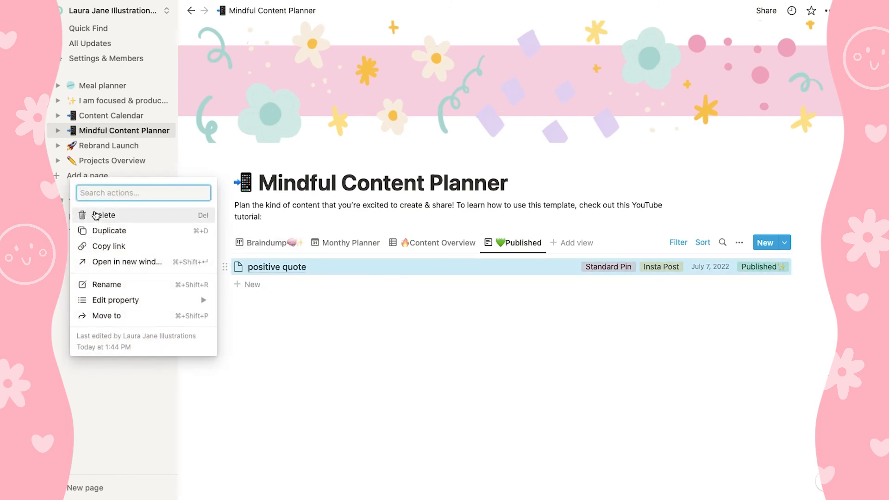
{"action": "left_click", "coordinate": [106, 236]}
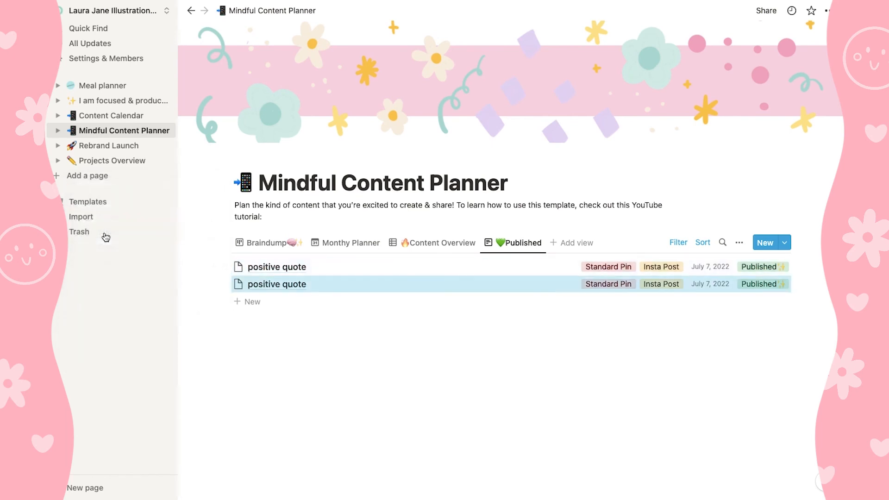
{"action": "left_click", "coordinate": [717, 287]}
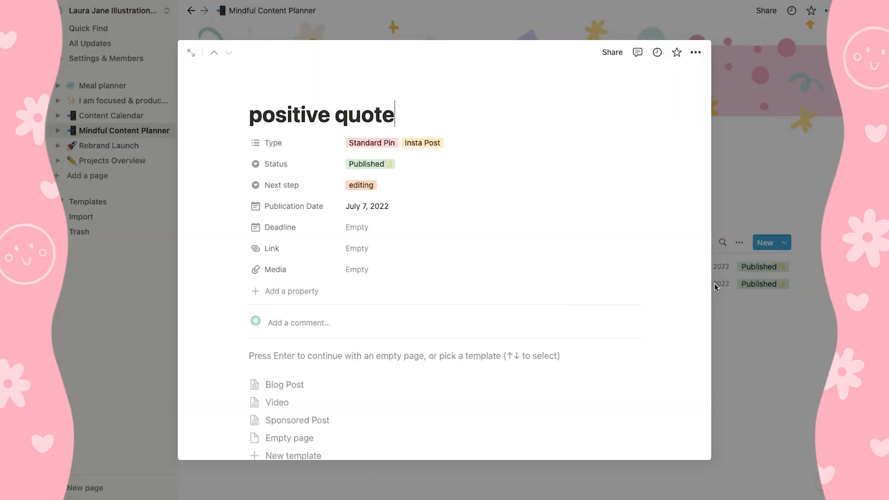
{"action": "left_click", "coordinate": [387, 207]}
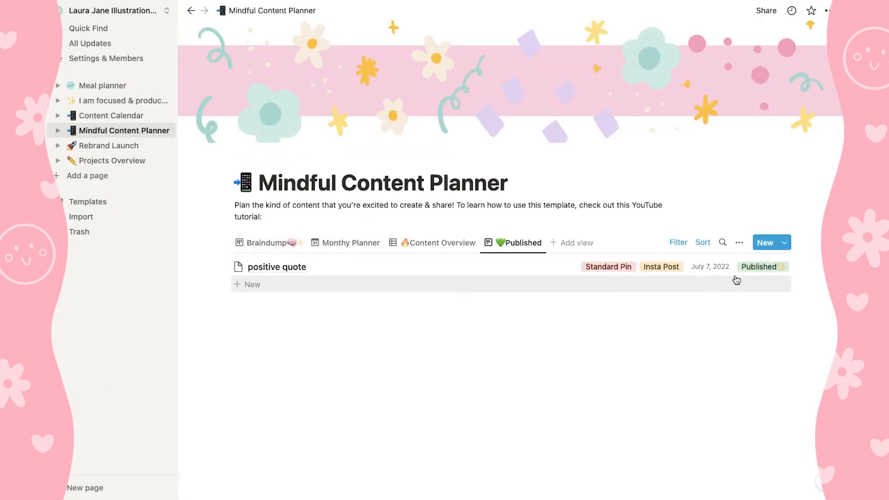
- Check the Monthy Planner calendar for the rescheduled "positive quote" card in August
{"action": "left_click", "coordinate": [350, 244]}
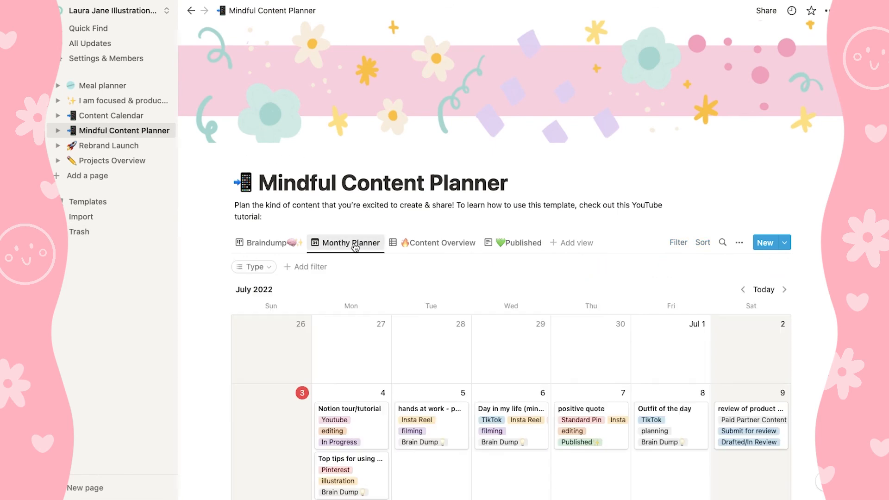
{"action": "scroll", "coordinate": [494, 402], "scroll_direction": "down", "scroll_amount": 2}
{"action": "scroll", "coordinate": [494, 403], "scroll_direction": "down", "scroll_amount": 10}
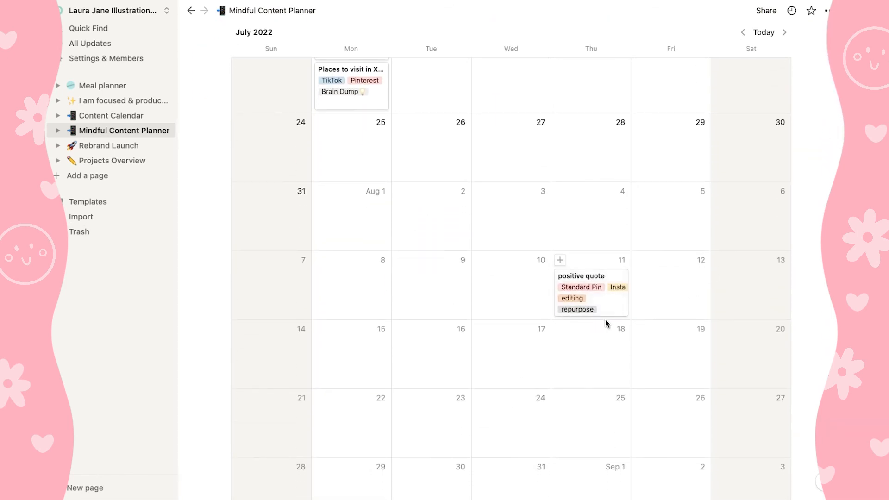
{"action": "scroll", "coordinate": [612, 282], "scroll_direction": "up", "scroll_amount": 12}
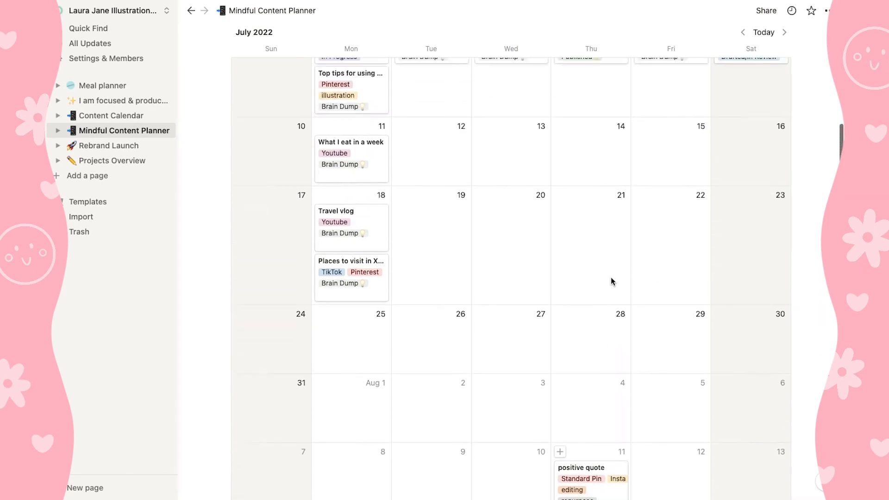
{"action": "left_click", "coordinate": [253, 103]}
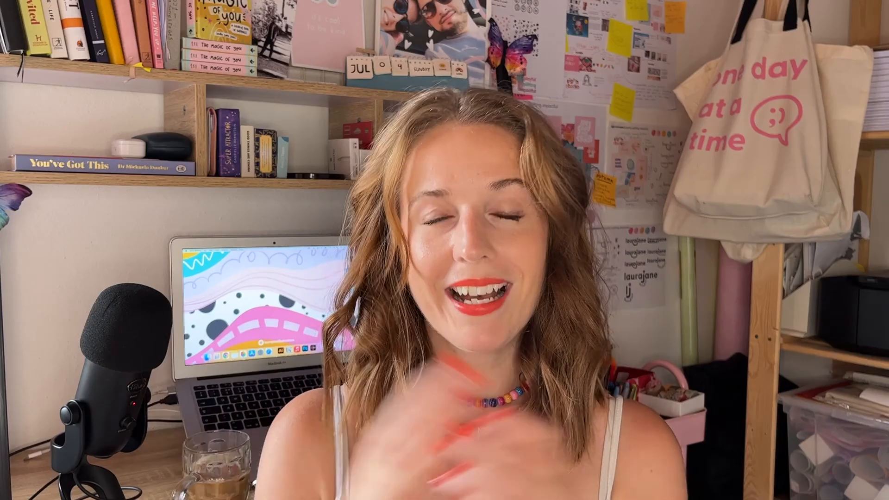